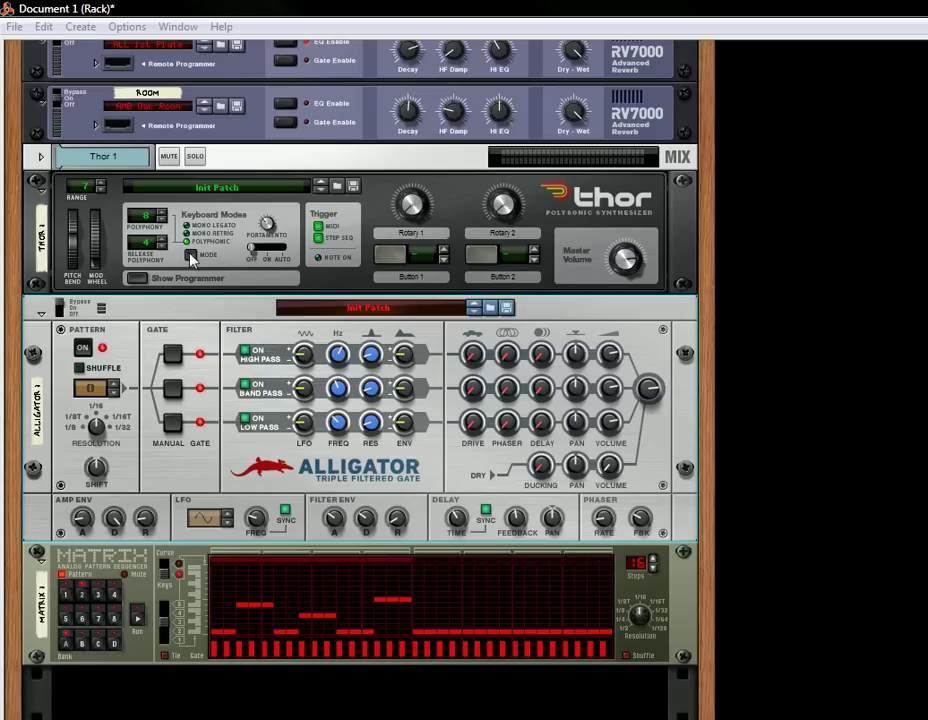
# Select the Thor synth, then the Matrix sequencer in the rack
pyautogui.click(326, 287)
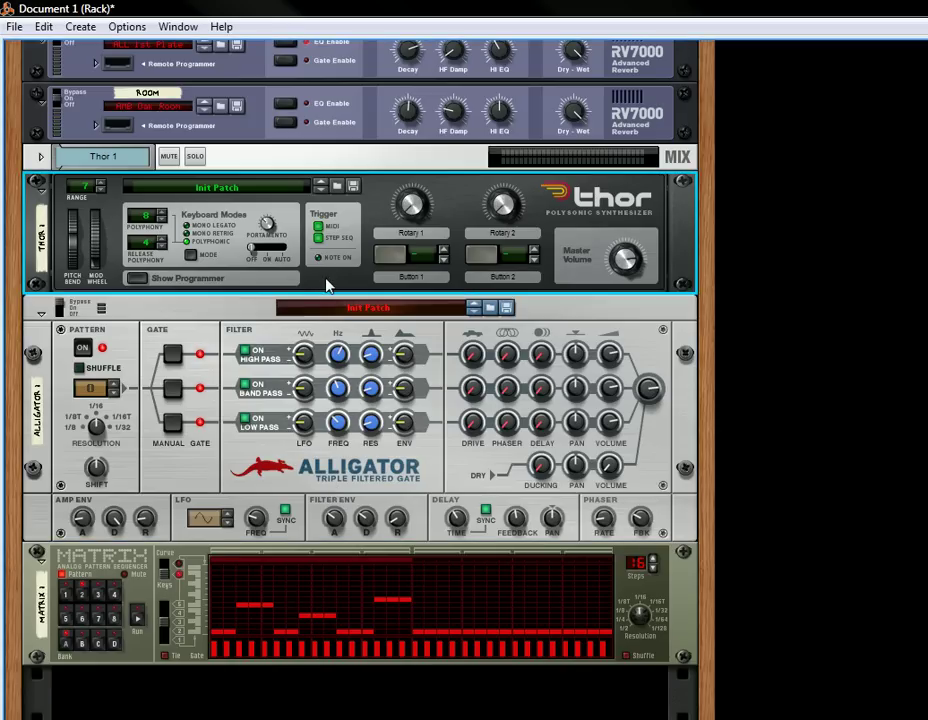
pyautogui.click(152, 598)
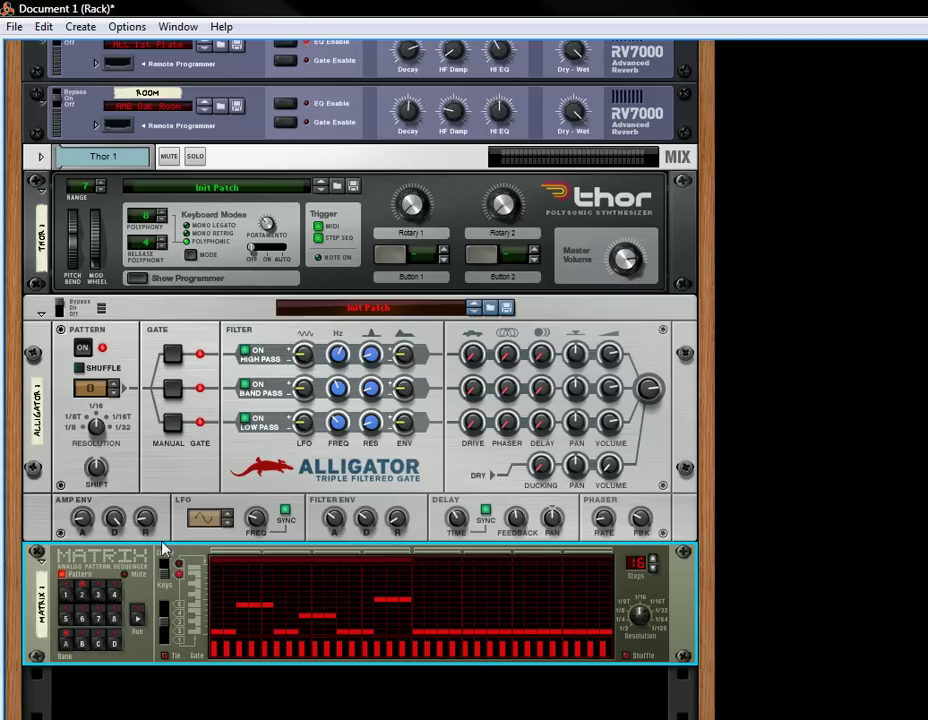
# Play the Matrix, set the Alligator to pattern 2 and On, A/B with bypass, then stop
pyautogui.click(137, 620)
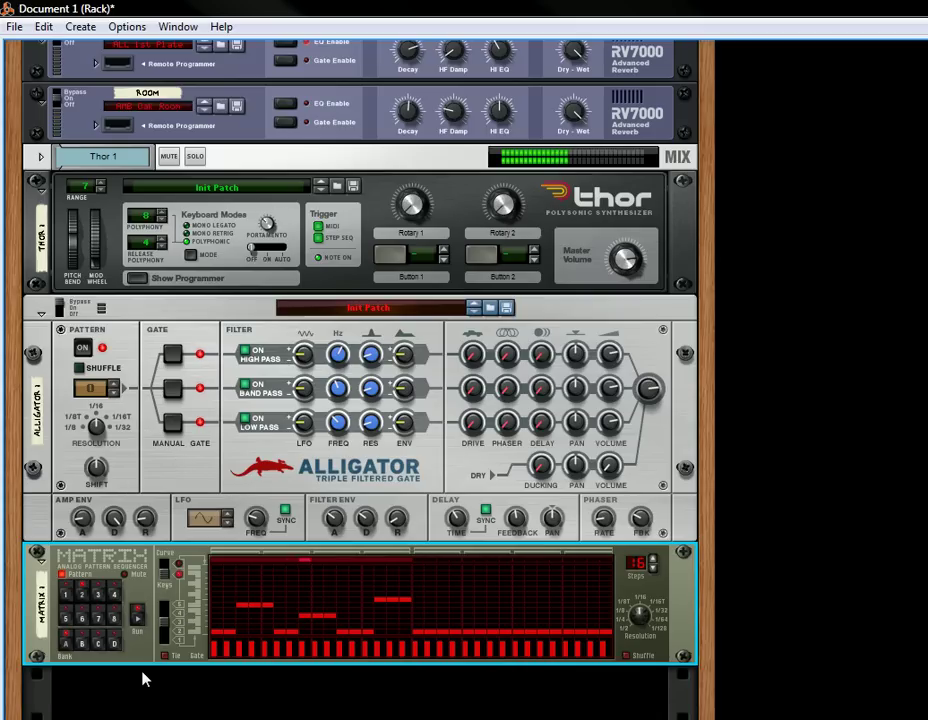
pyautogui.click(115, 389)
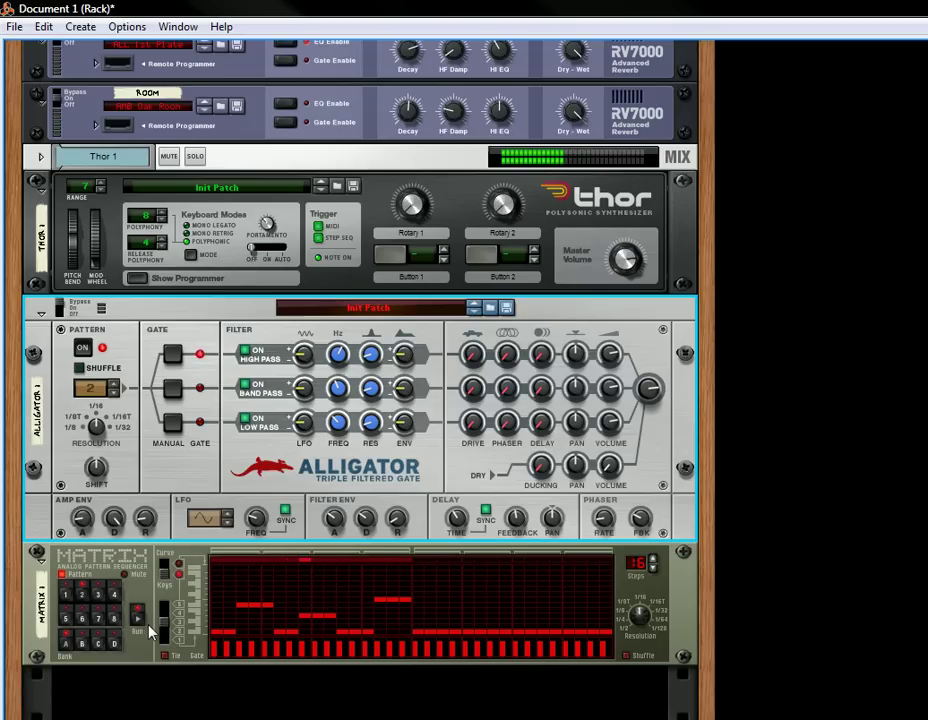
pyautogui.click(62, 314)
pyautogui.click(60, 307)
pyautogui.click(61, 314)
pyautogui.click(140, 621)
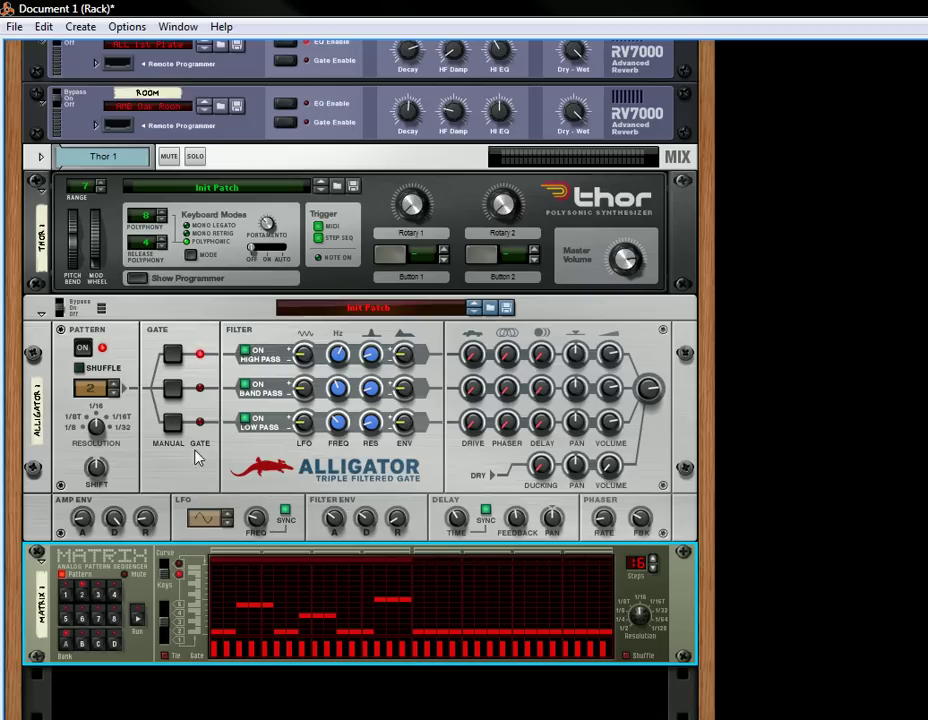
# Combine the Alligator into a new Combinator
pyautogui.click(172, 480)
pyautogui.rightClick(172, 480)
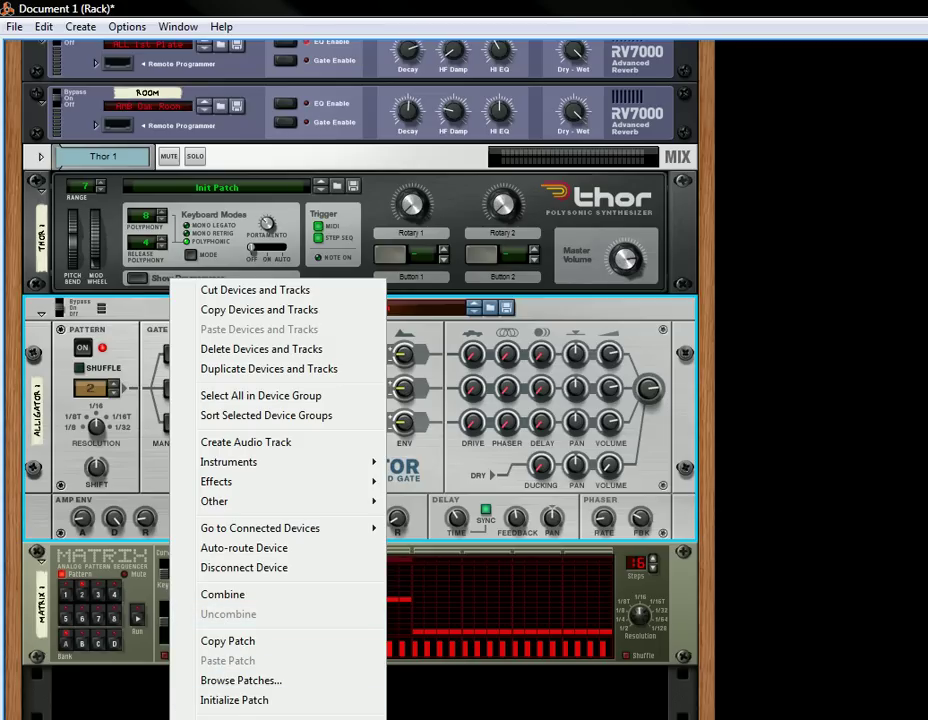
pyautogui.click(238, 594)
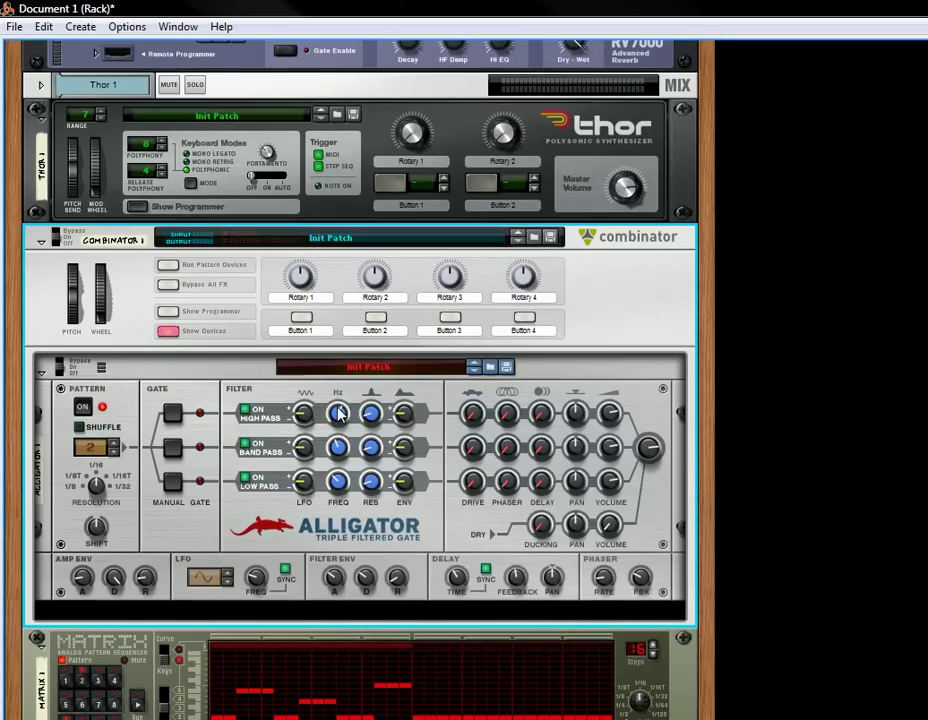
# Move the Matrix sequencer above the Combinator, directly below Thor
pyautogui.press('Tab')
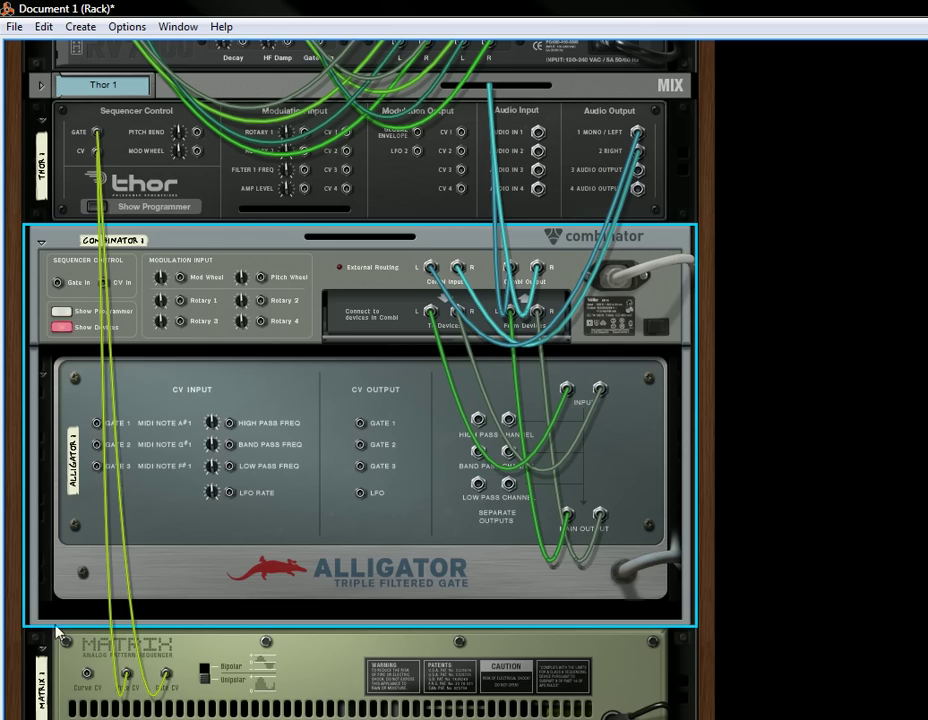
pyautogui.moveTo(66, 675); pyautogui.dragTo(88, 240)
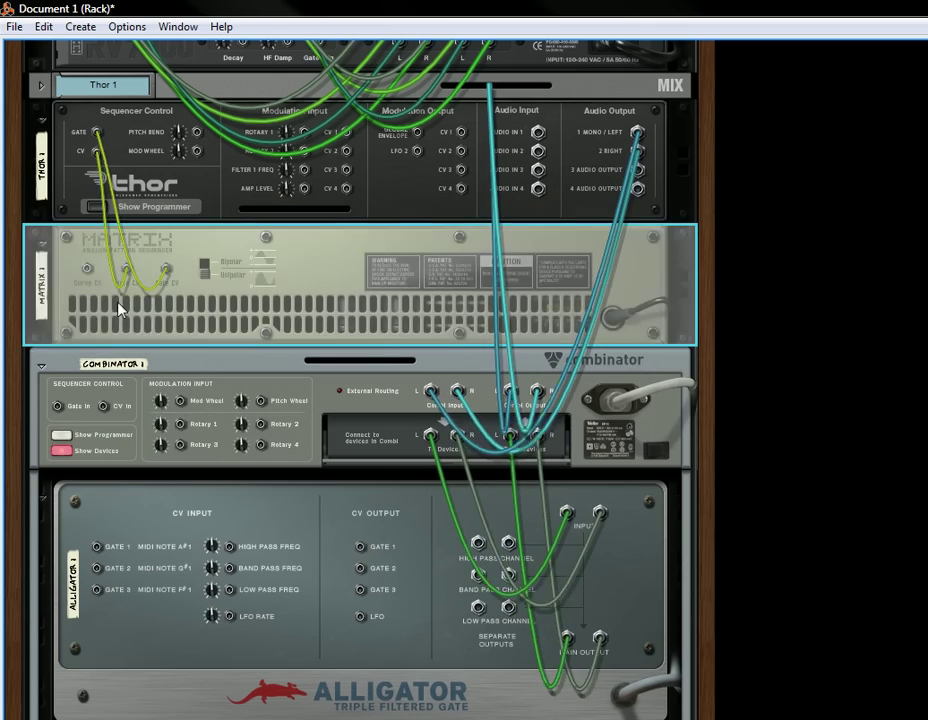
pyautogui.press('Tab')
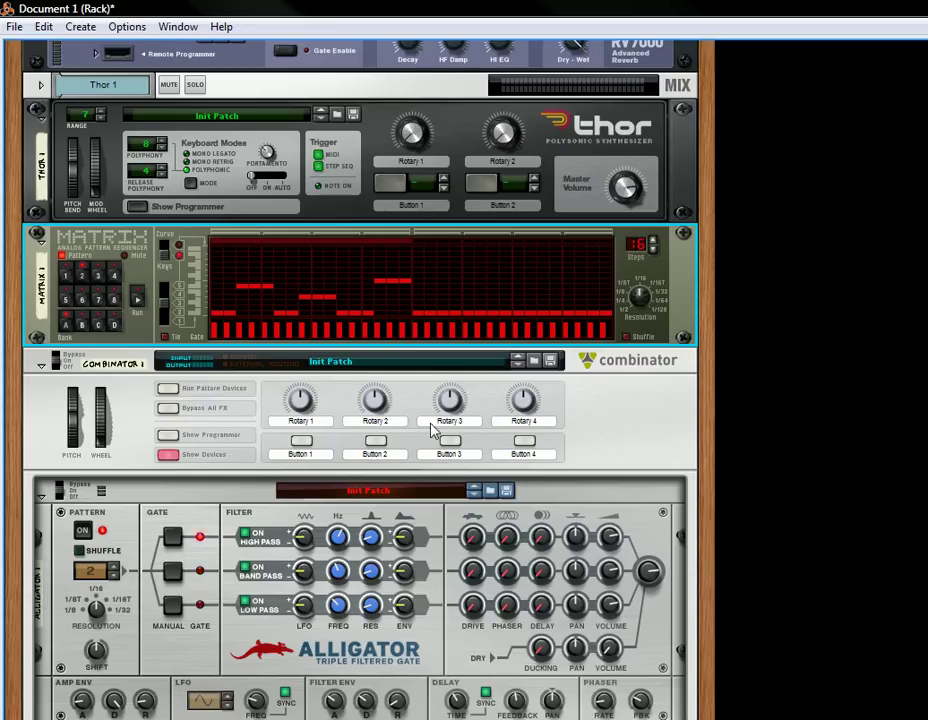
pyautogui.scroll(2, 432, 428)
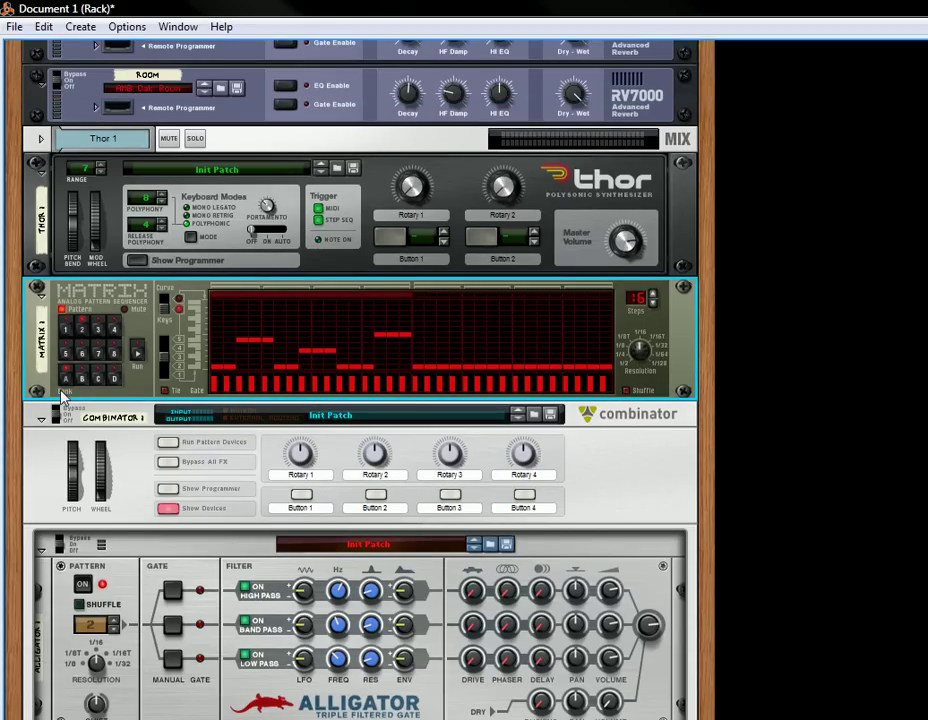
pyautogui.scroll(-3, 178, 490)
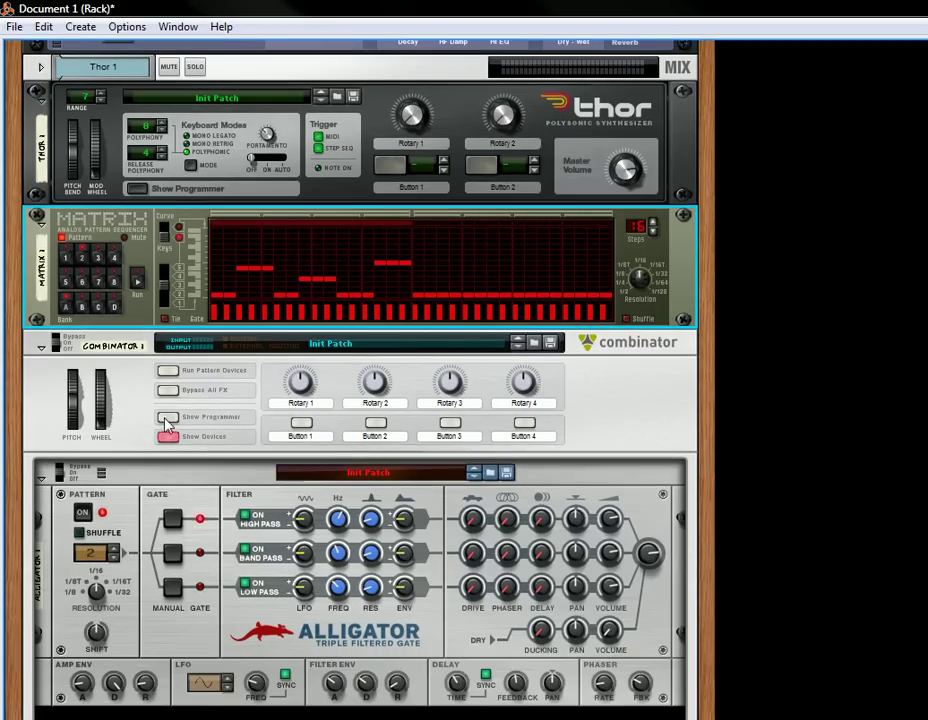
pyautogui.scroll(-3, 195, 500)
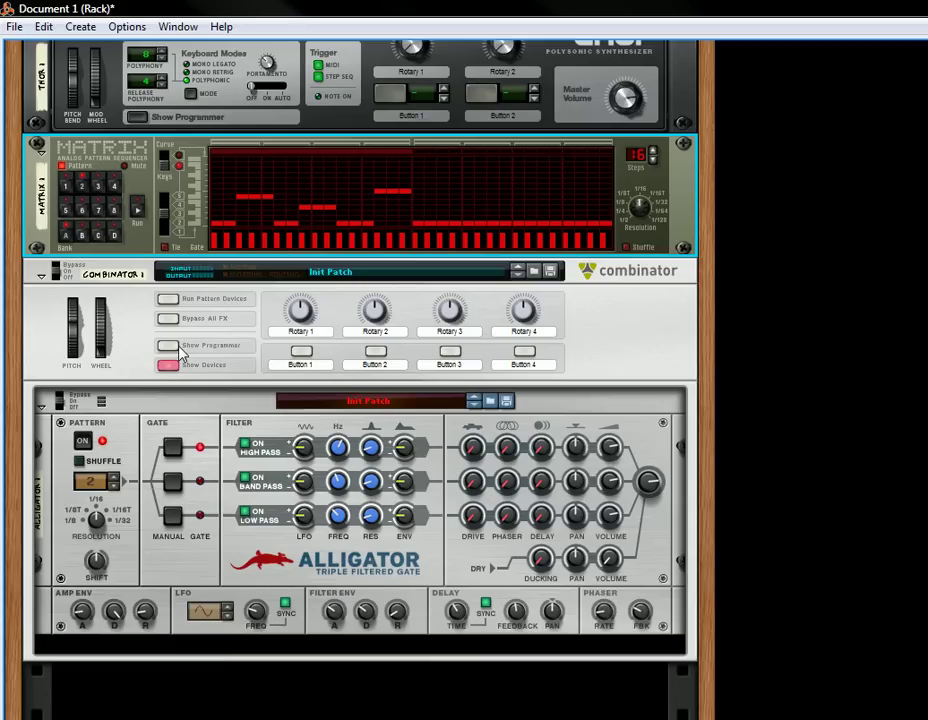
# Rename the Combinator's Rotary 1 knob to 'Dry / Wet'
pyautogui.doubleClick(300, 331)
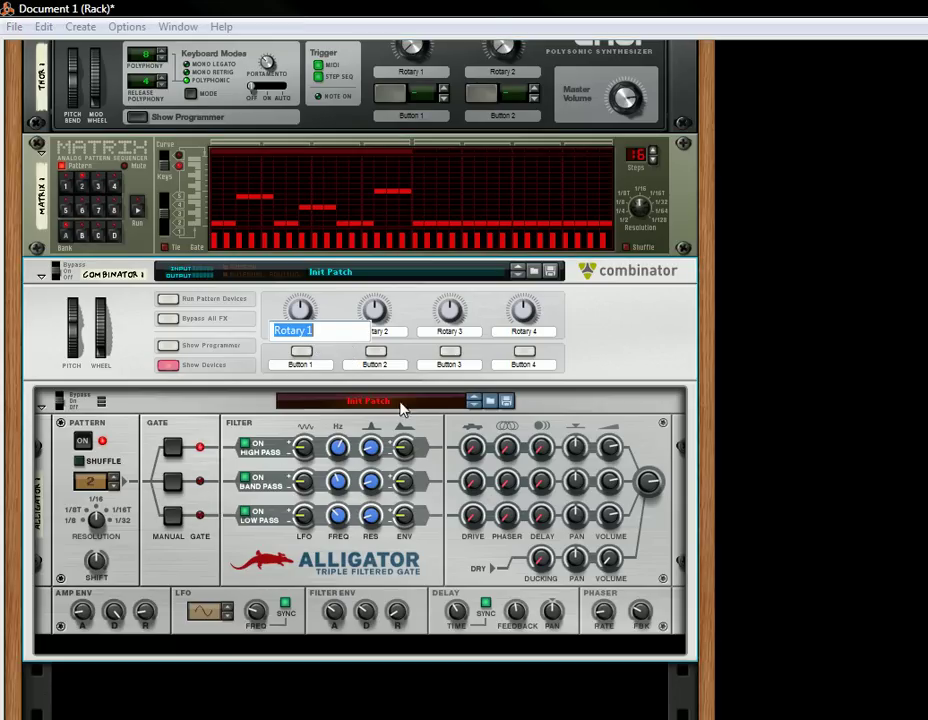
pyautogui.write('Dry')
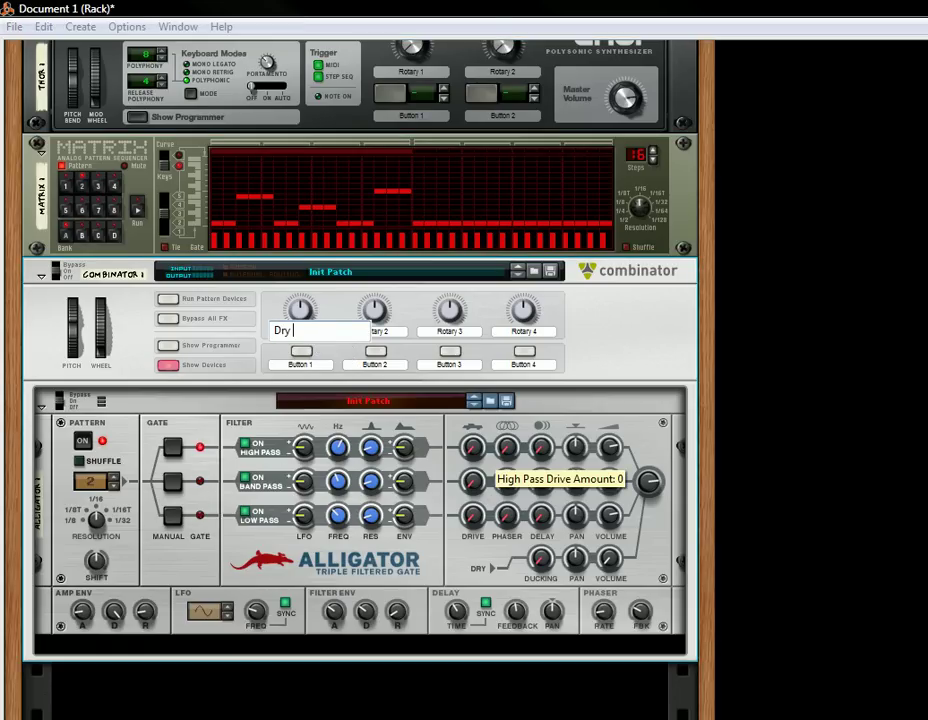
pyautogui.write(' / Wet')
pyautogui.press('Return')
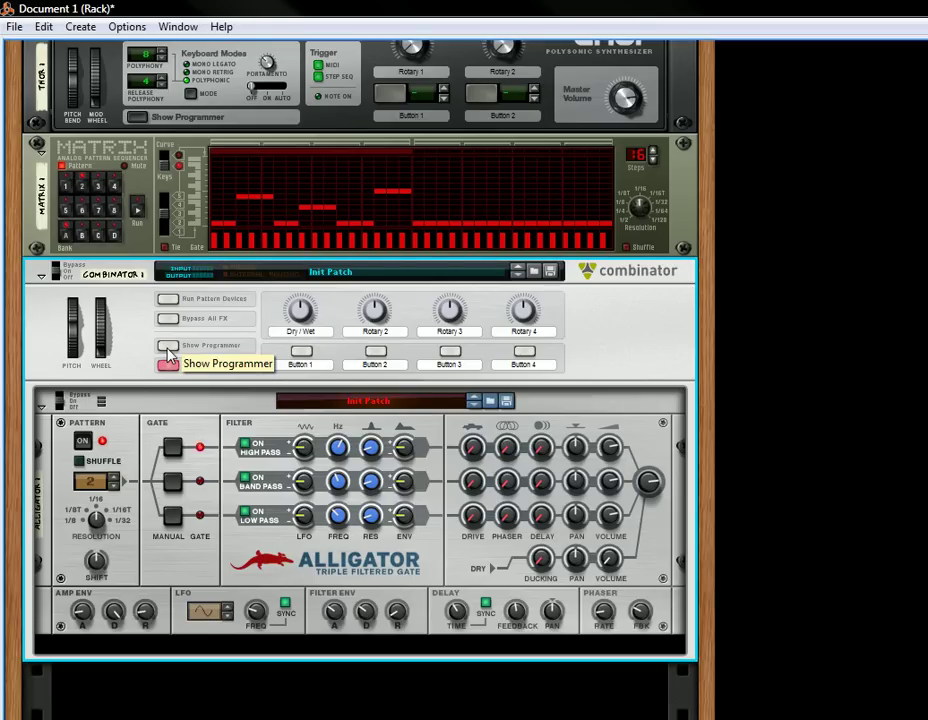
# In the Combinator programmer for Alligator 1, set modulation rows 2–4 source to Rotary 1
pyautogui.click(168, 349)
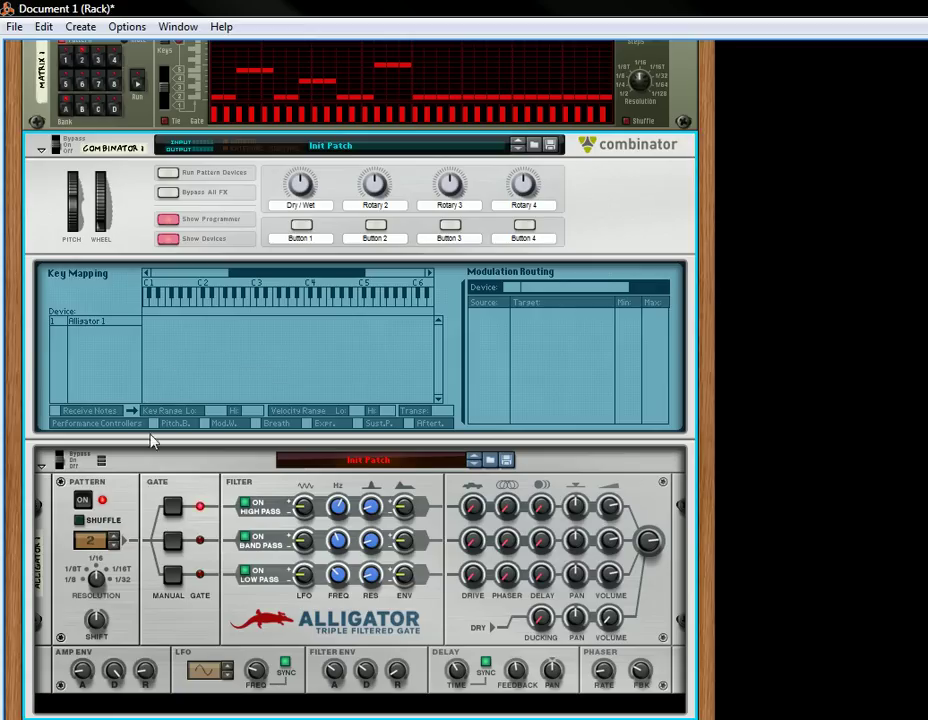
pyautogui.click(121, 325)
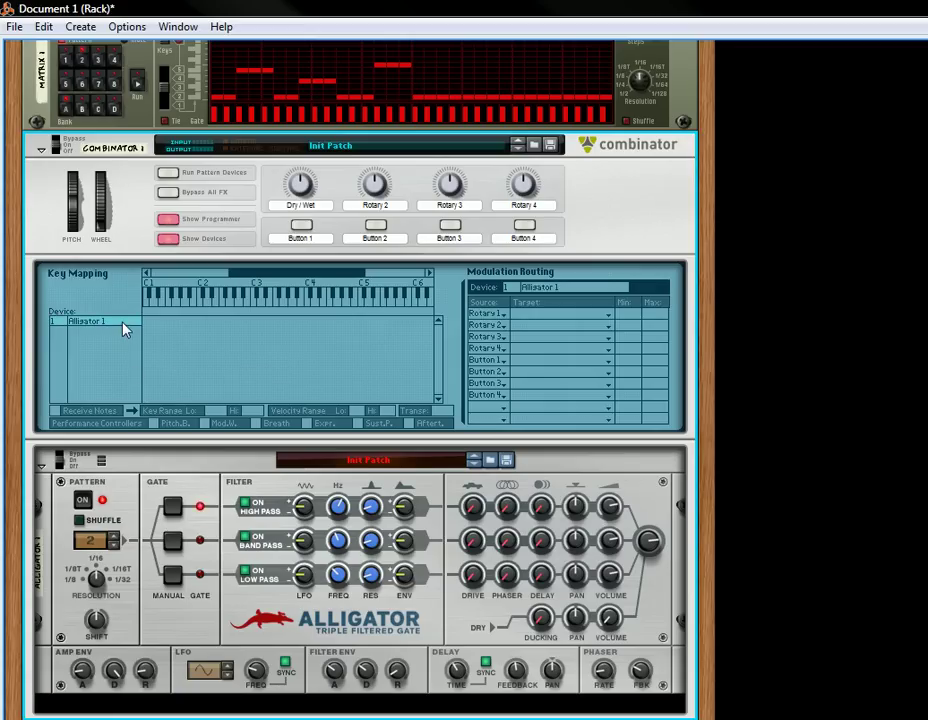
pyautogui.click(489, 326)
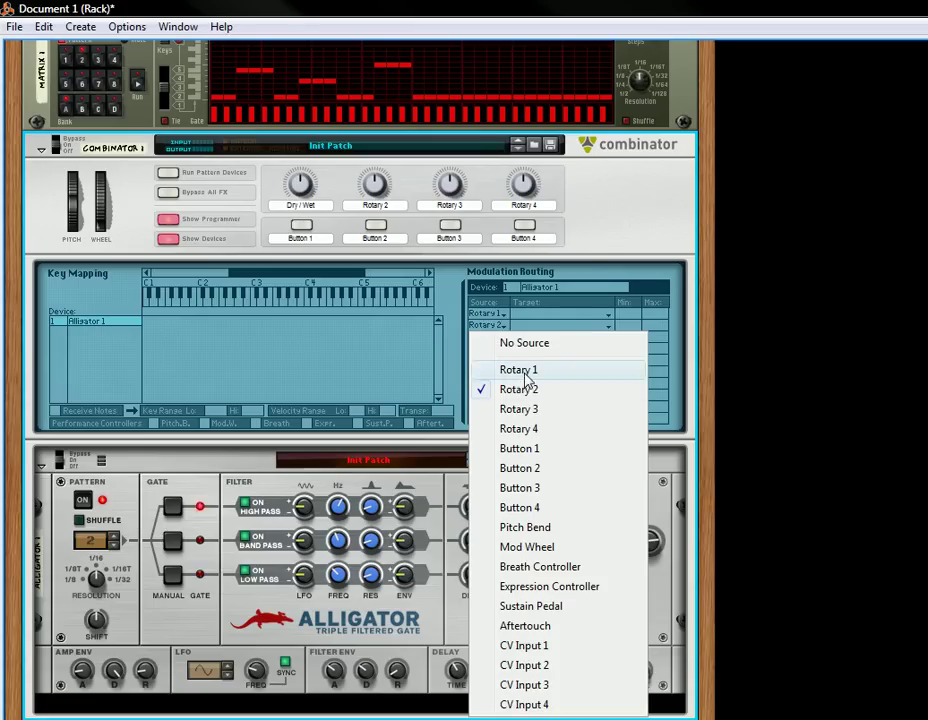
pyautogui.click(526, 375)
pyautogui.click(489, 339)
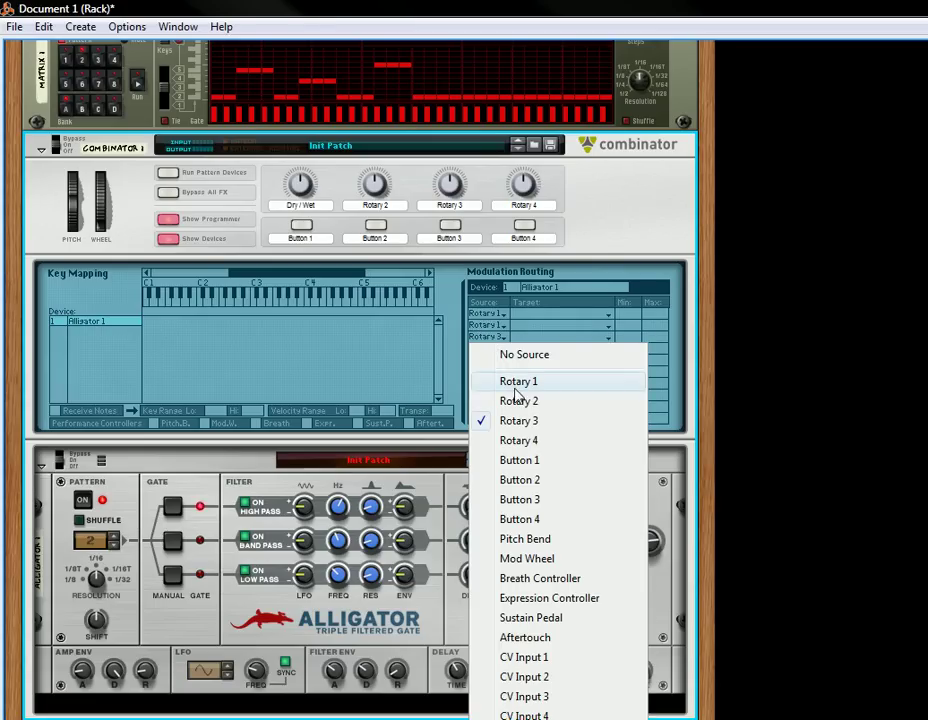
pyautogui.click(490, 383)
pyautogui.click(490, 352)
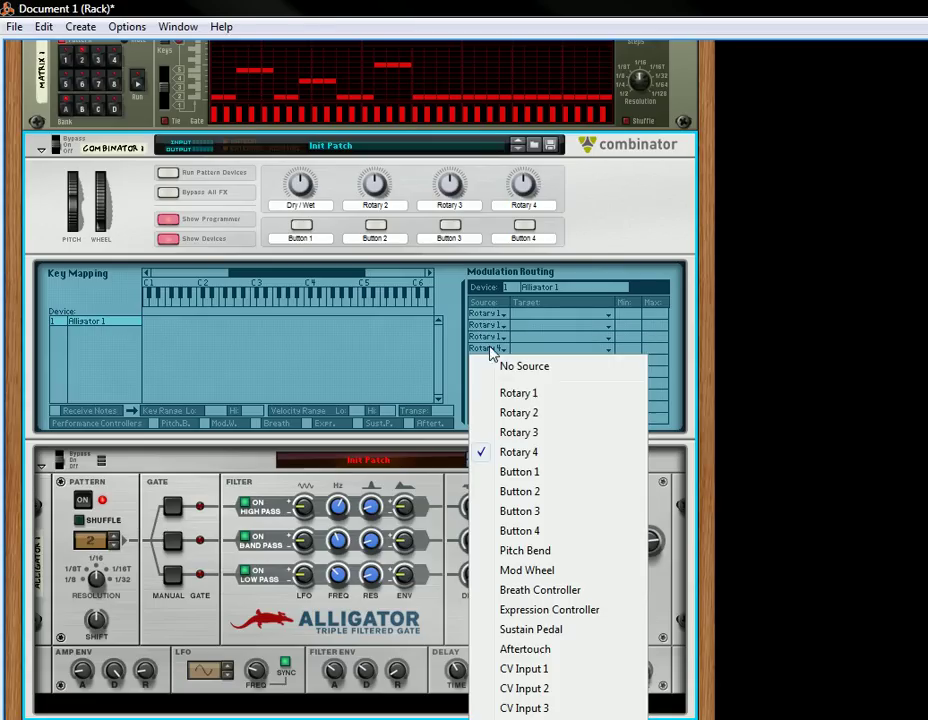
pyautogui.click(533, 395)
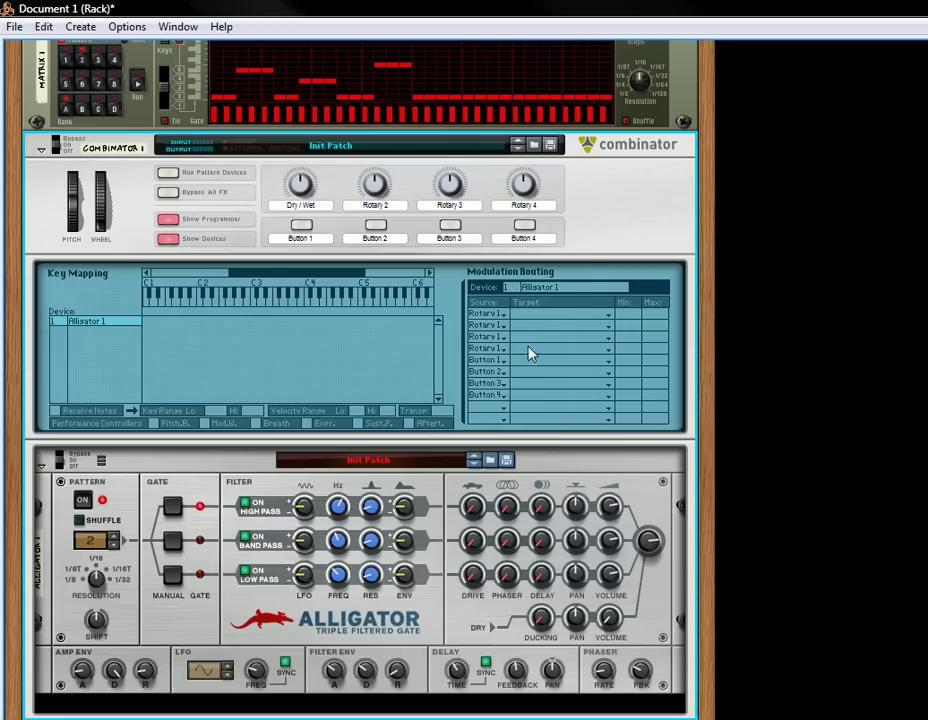
# Route the first two Rotary 1 rows to Mixer High Pass Volume and Band Pass Volume
pyautogui.click(519, 322)
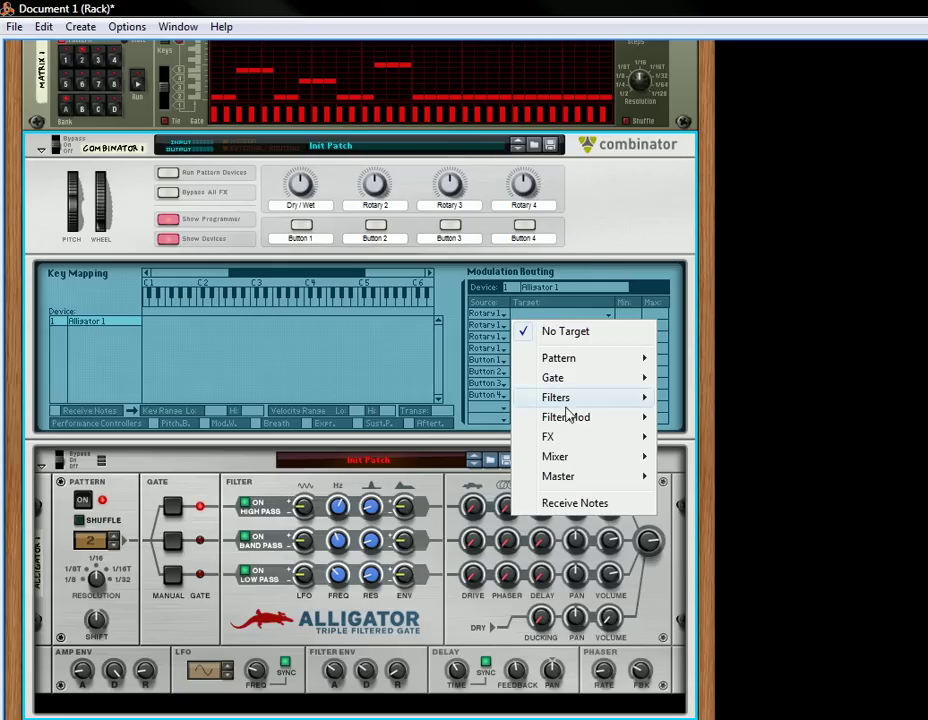
pyautogui.moveTo(578, 465)
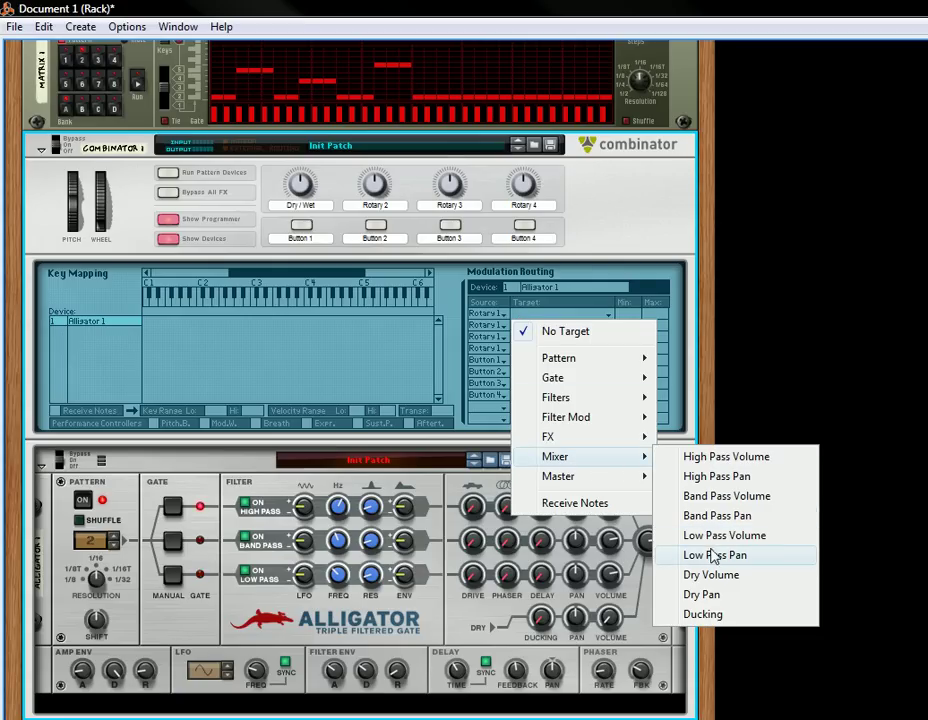
pyautogui.click(728, 460)
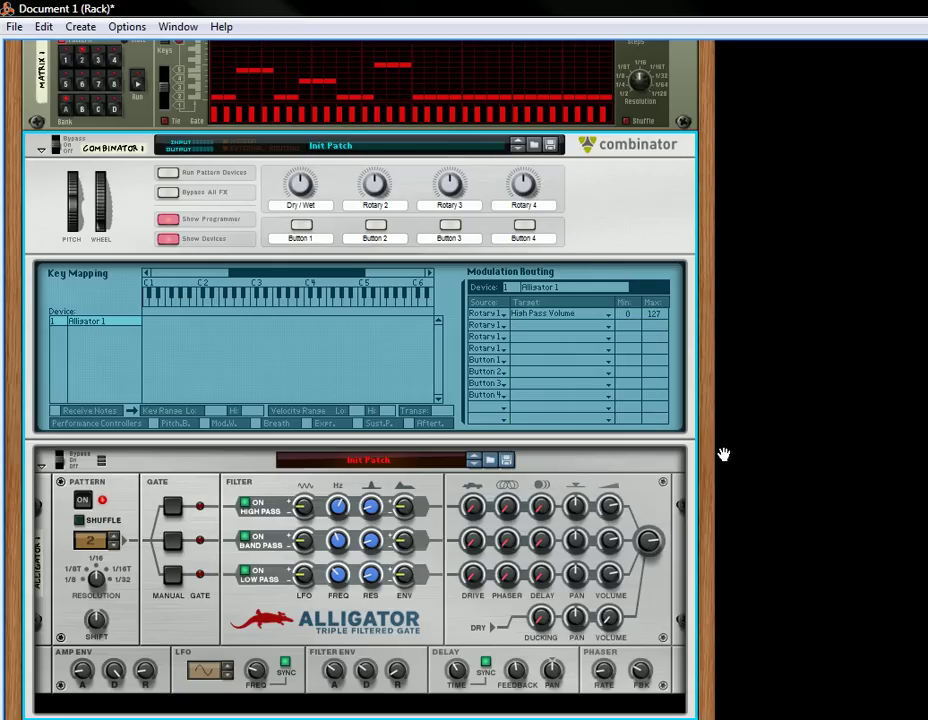
pyautogui.click(536, 329)
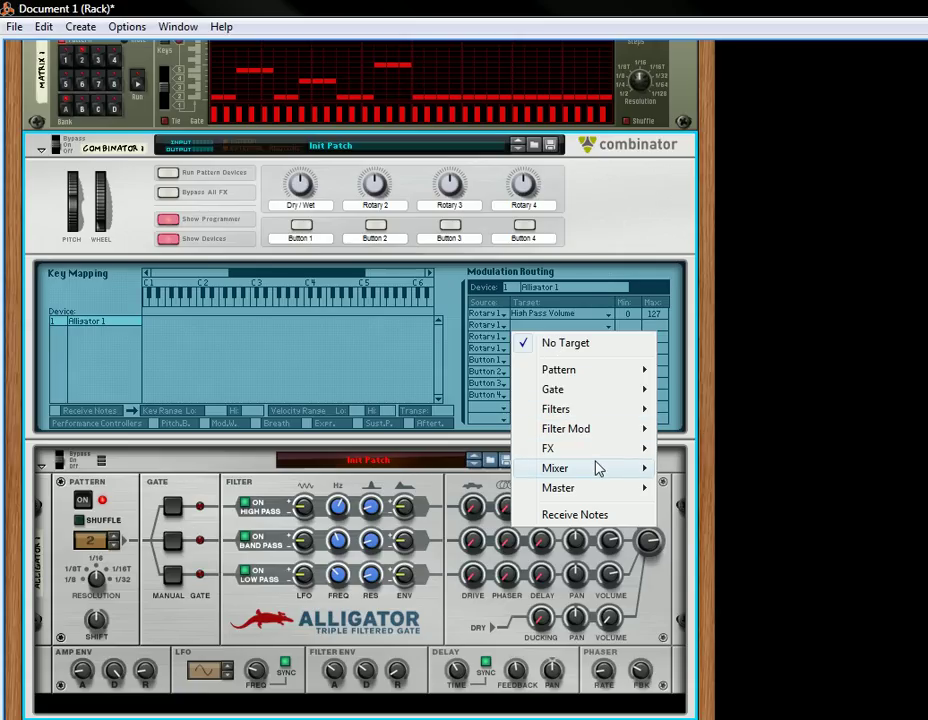
pyautogui.moveTo(597, 469)
pyautogui.click(705, 509)
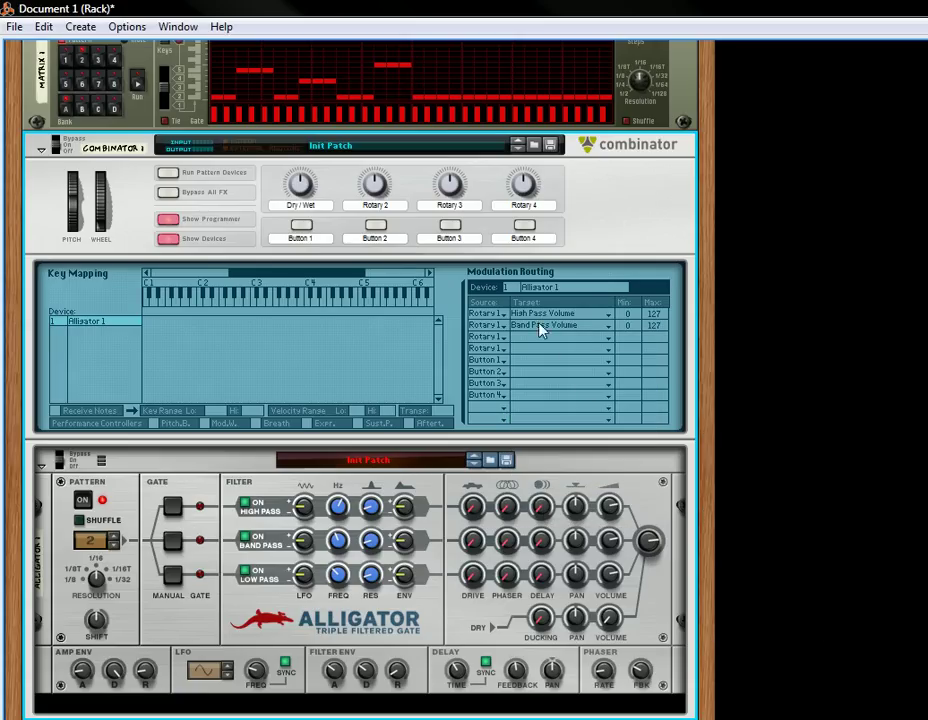
# Route the third and fourth Rotary 1 rows to Low Pass Volume and Dry Volume
pyautogui.click(526, 345)
pyautogui.moveTo(586, 486)
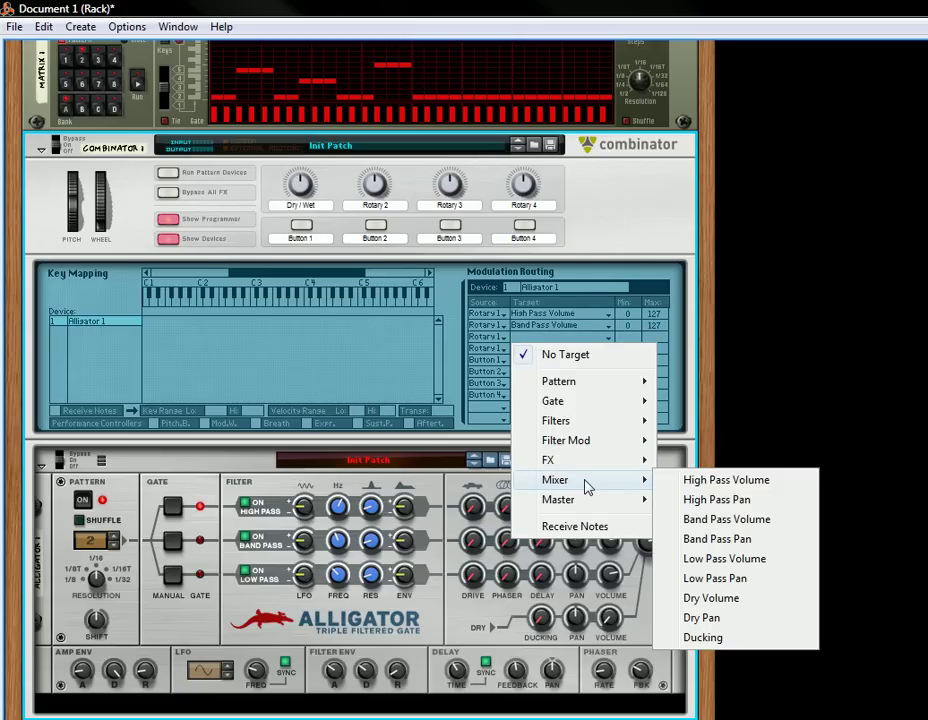
pyautogui.click(705, 558)
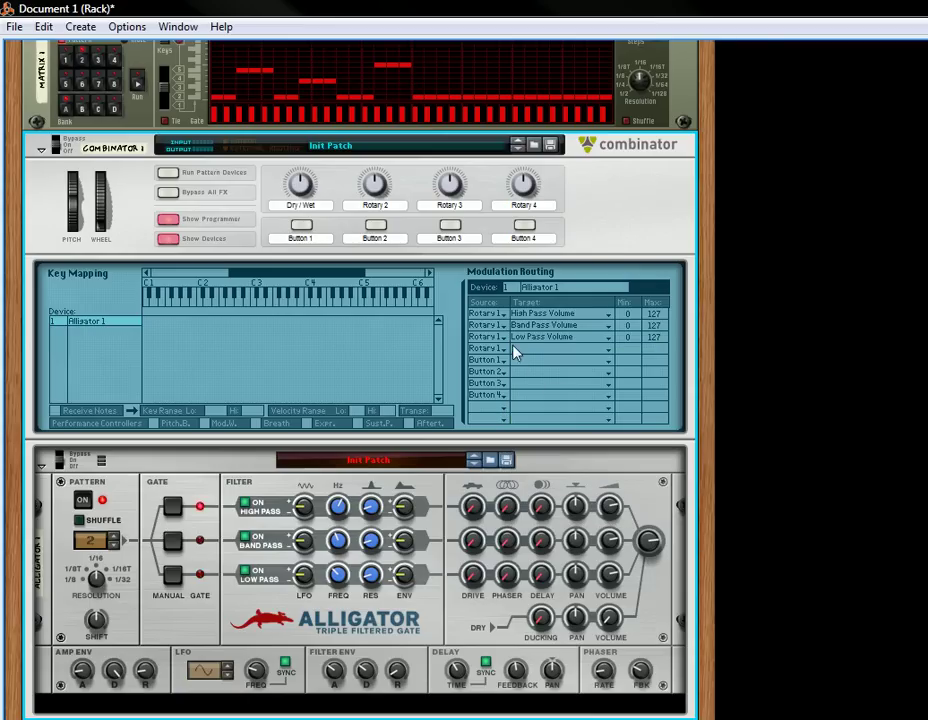
pyautogui.click(524, 357)
pyautogui.moveTo(584, 494)
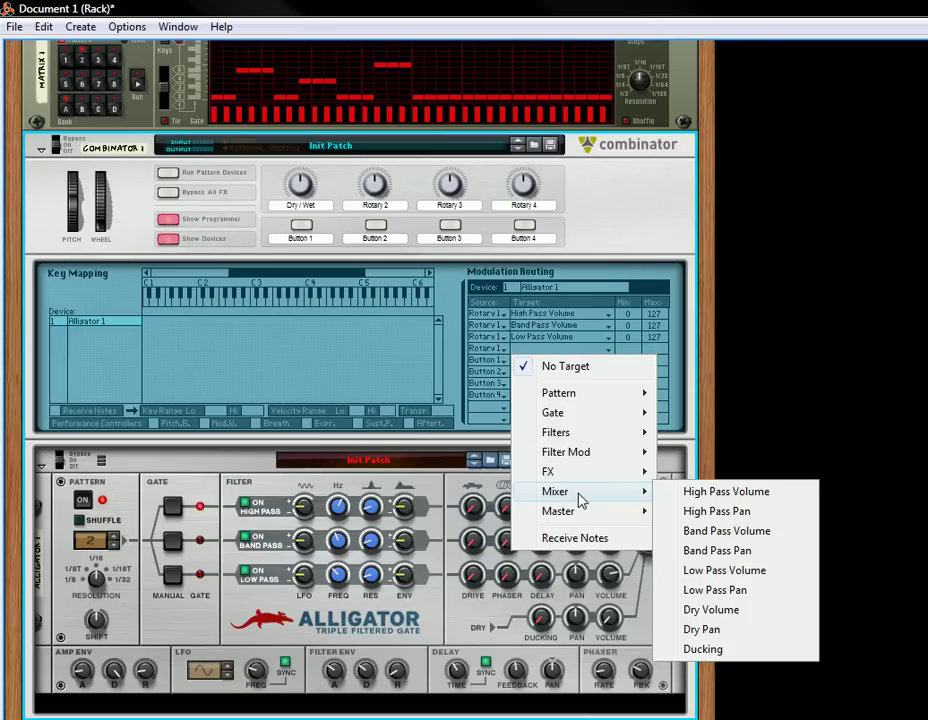
pyautogui.click(706, 612)
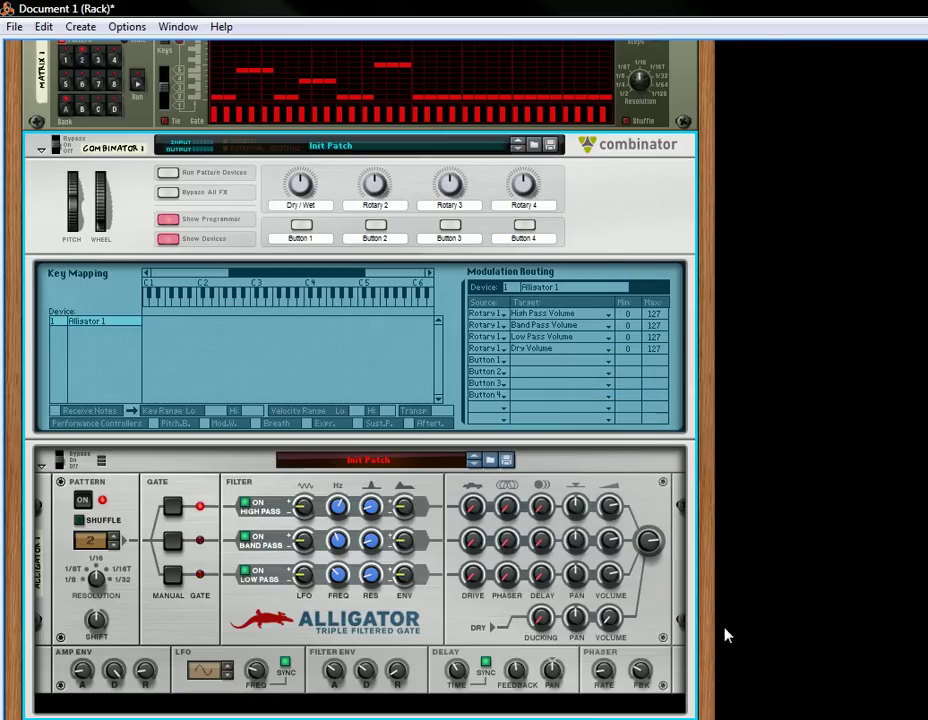
# Set Dry Volume to Min 100, Max 0, and the three filter-volume maximums to 100
pyautogui.moveTo(634, 351); pyautogui.dragTo(634, 292)
pyautogui.moveTo(640, 240); pyautogui.dragTo(638, 143)
pyautogui.moveTo(659, 357); pyautogui.dragTo(640, 642)
pyautogui.moveTo(663, 344); pyautogui.dragTo(668, 432)
pyautogui.moveTo(676, 542); pyautogui.dragTo(676, 530)
pyautogui.moveTo(655, 327); pyautogui.dragTo(662, 367)
pyautogui.moveTo(676, 490); pyautogui.dragTo(684, 528)
pyautogui.moveTo(672, 419); pyautogui.dragTo(679, 517)
# Sweep the Dry/Wet knob to test the mapping, then return it to 0
pyautogui.moveTo(302, 192); pyautogui.dragTo(346, 232)
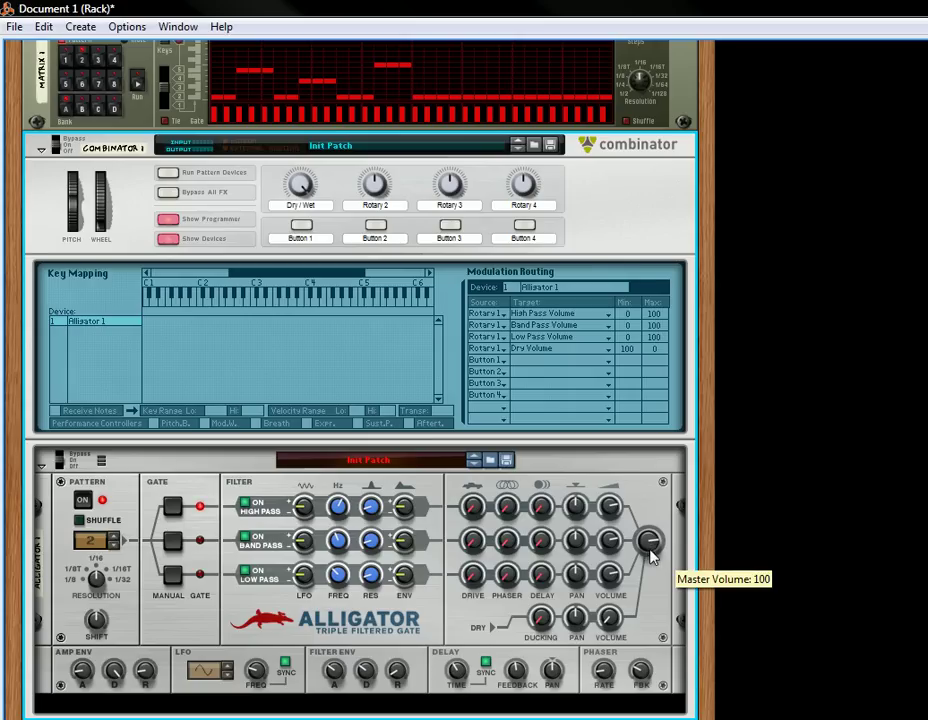
pyautogui.moveTo(300, 185); pyautogui.dragTo(310, 380)
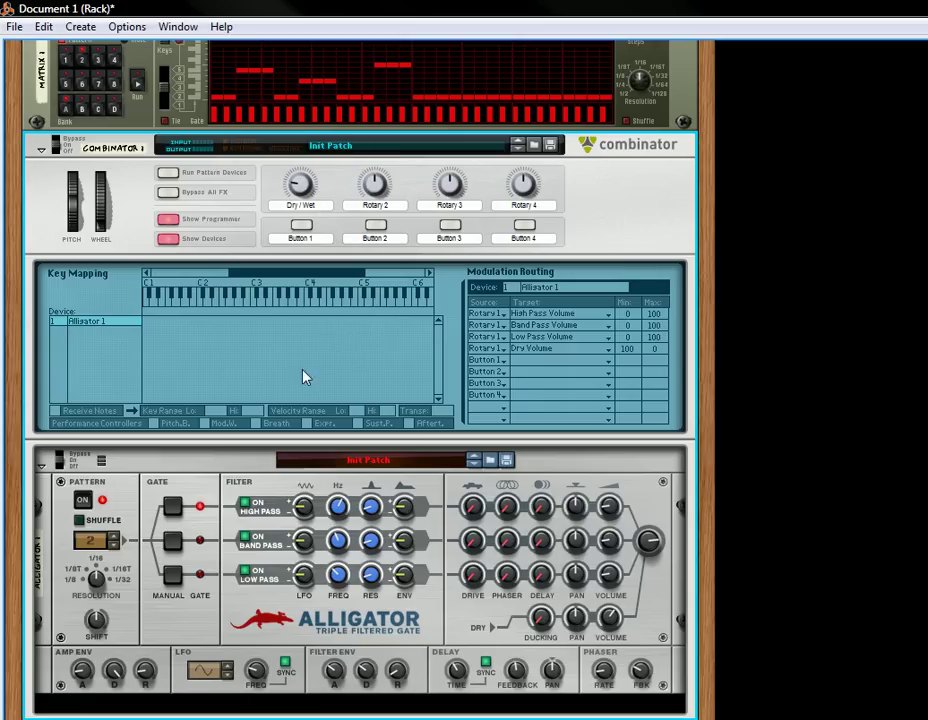
pyautogui.moveTo(304, 190); pyautogui.dragTo(309, 241)
# Turn the Dry/Wet knob from 0 up to 127 to hear the fully wet sound
pyautogui.scroll(2, 161, 176)
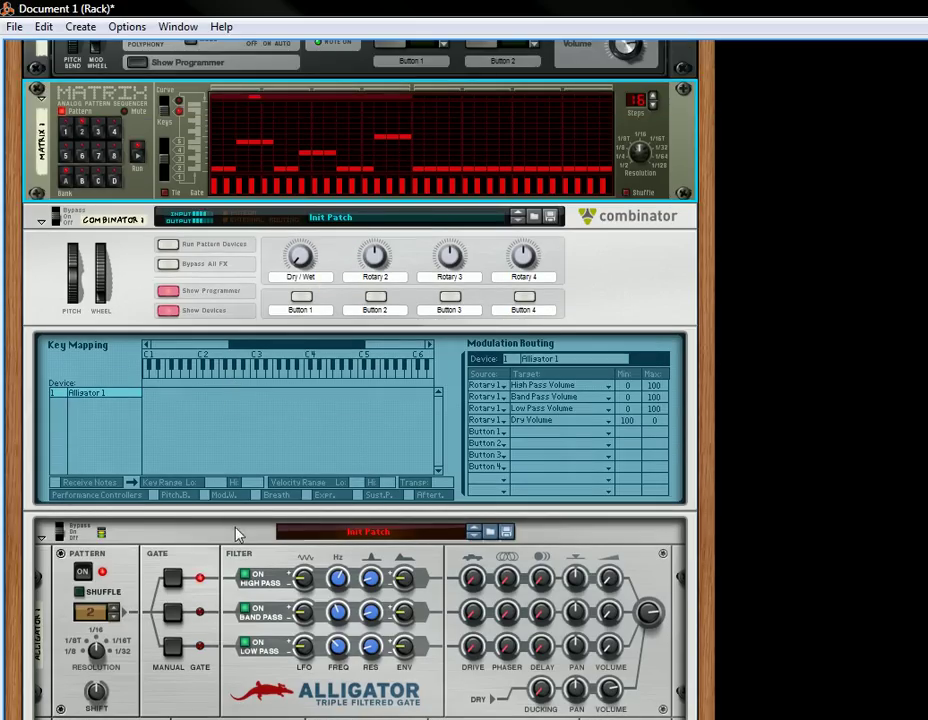
pyautogui.scroll(-3, 295, 392)
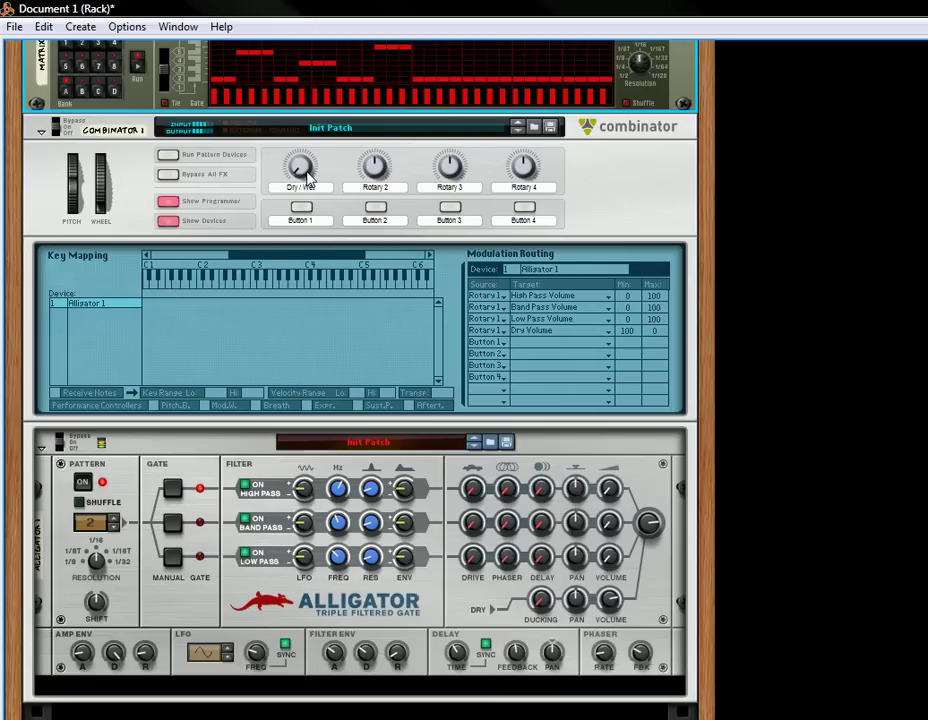
pyautogui.moveTo(308, 177)
pyautogui.moveTo(308, 177); pyautogui.dragTo(406, 191)
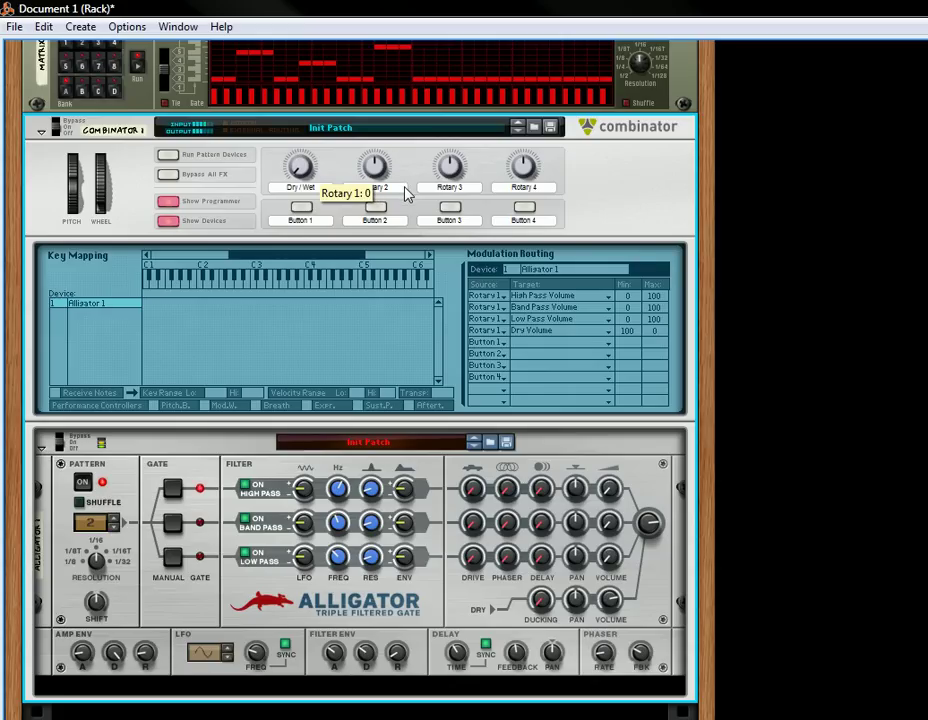
pyautogui.moveTo(407, 195); pyautogui.dragTo(398, 170)
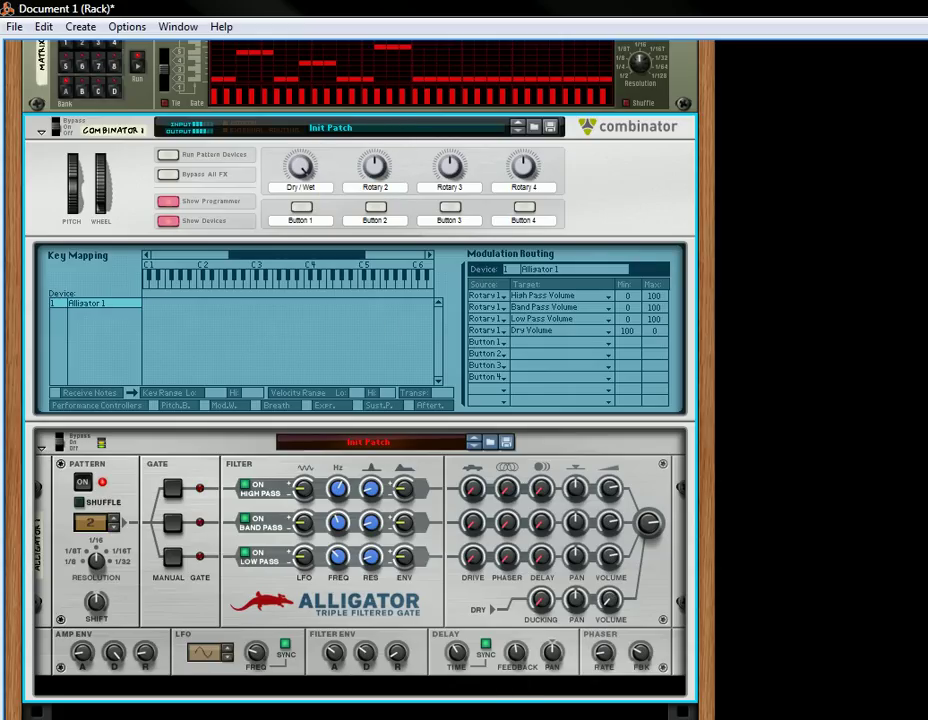
pyautogui.scroll(-1, 340, 420)
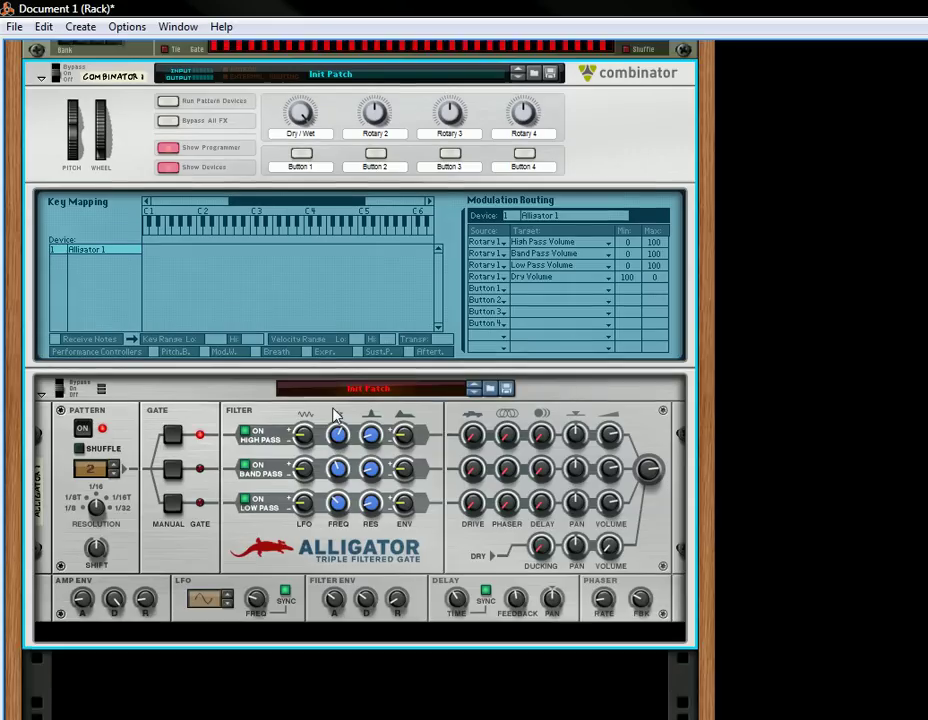
# Delete the Combinator and its Alligator from the rack
pyautogui.scroll(3, 335, 390)
pyautogui.rightClick(588, 289)
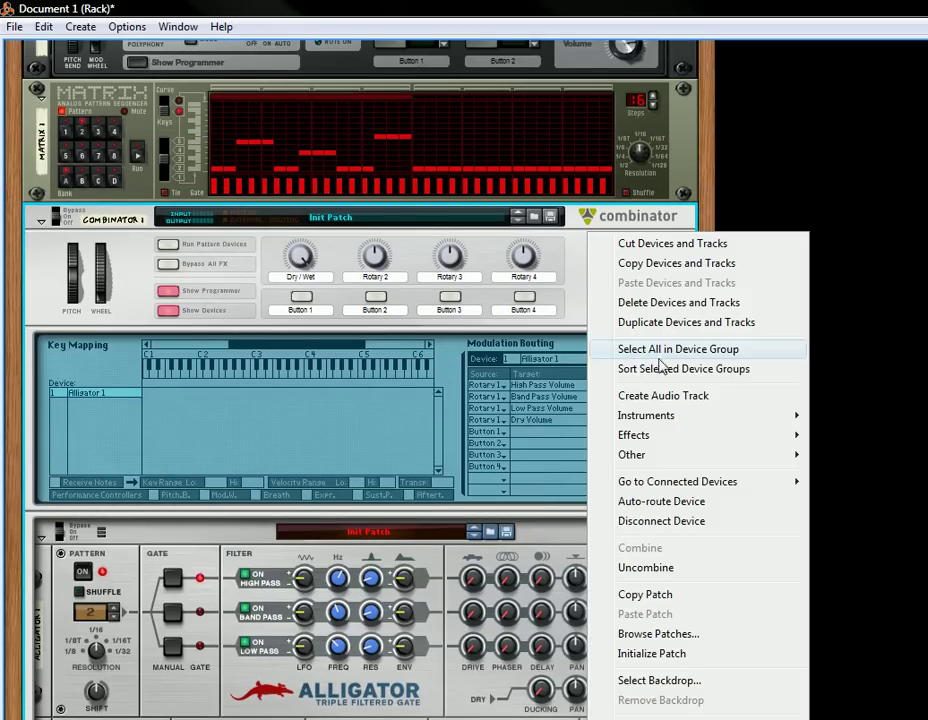
pyautogui.click(667, 311)
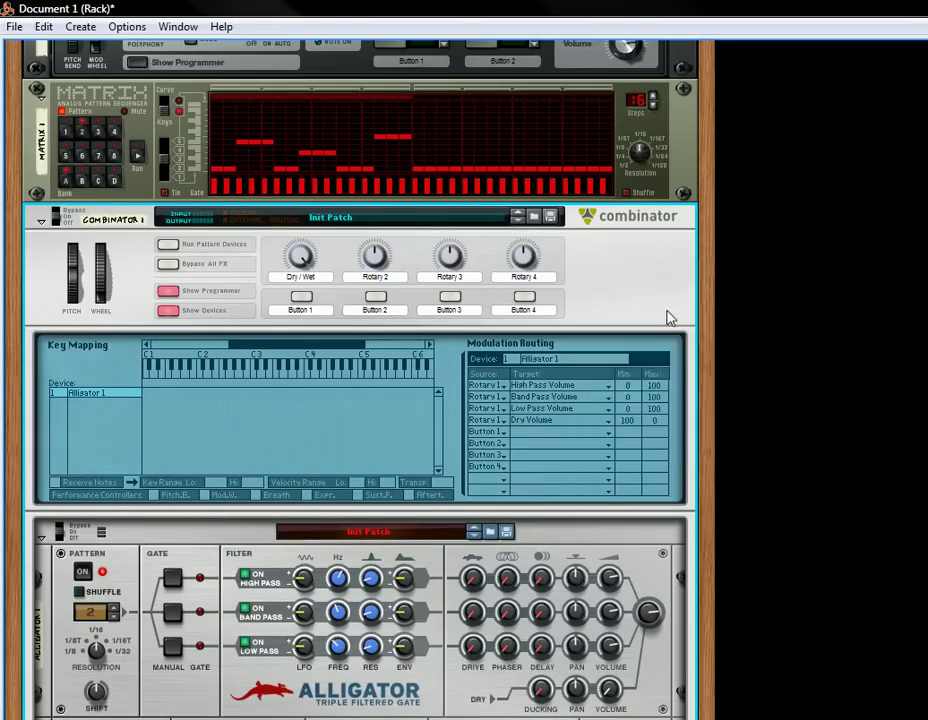
pyautogui.click(670, 440)
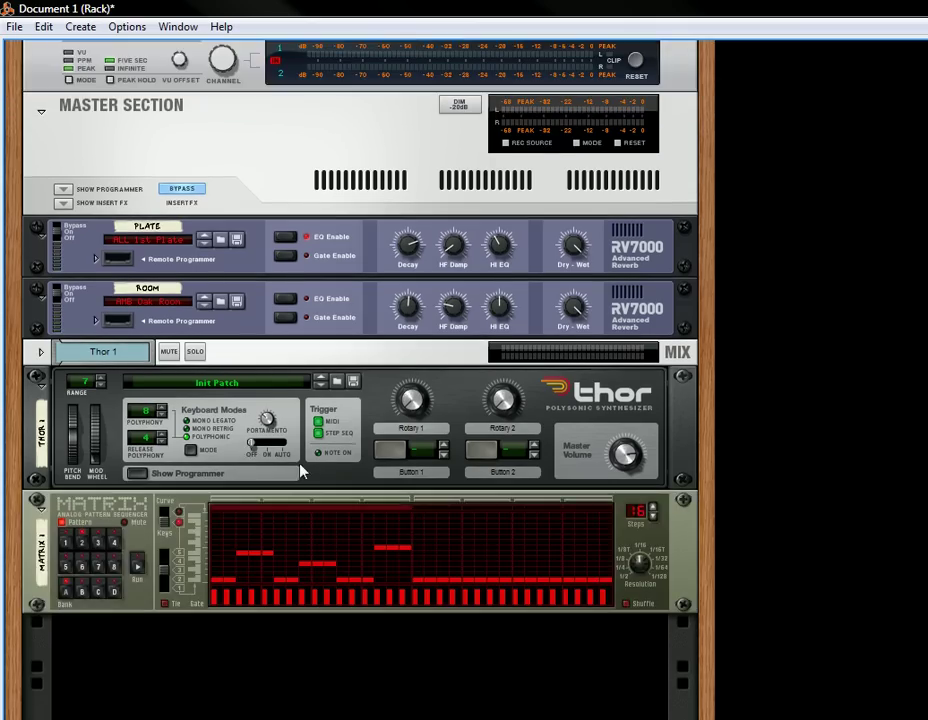
# Insert a new Alligator Filter Gate directly below Thor
pyautogui.rightClick(323, 482)
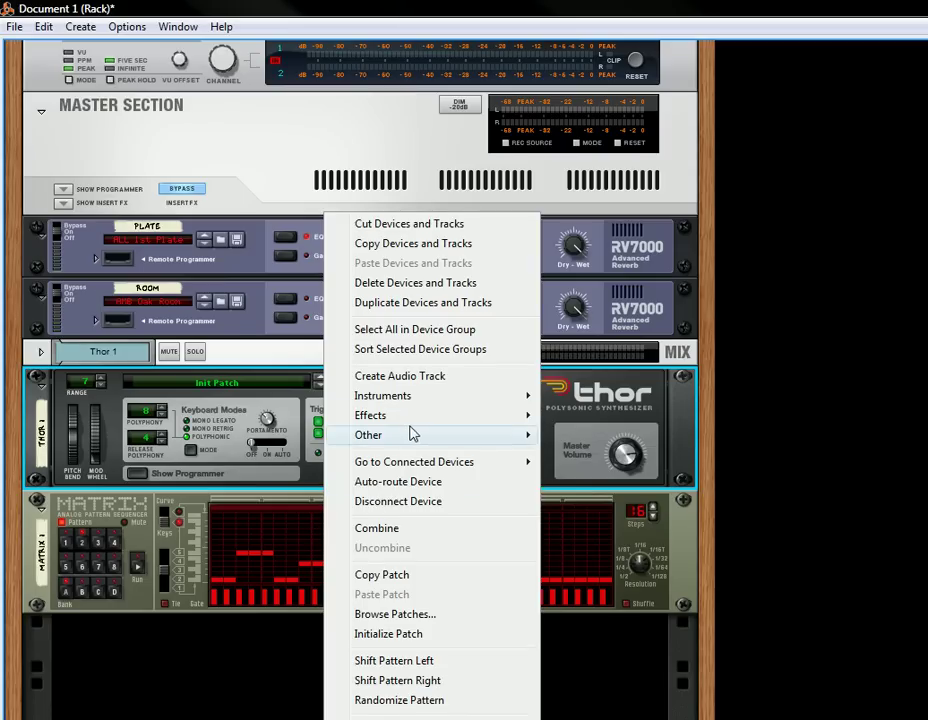
pyautogui.moveTo(427, 418)
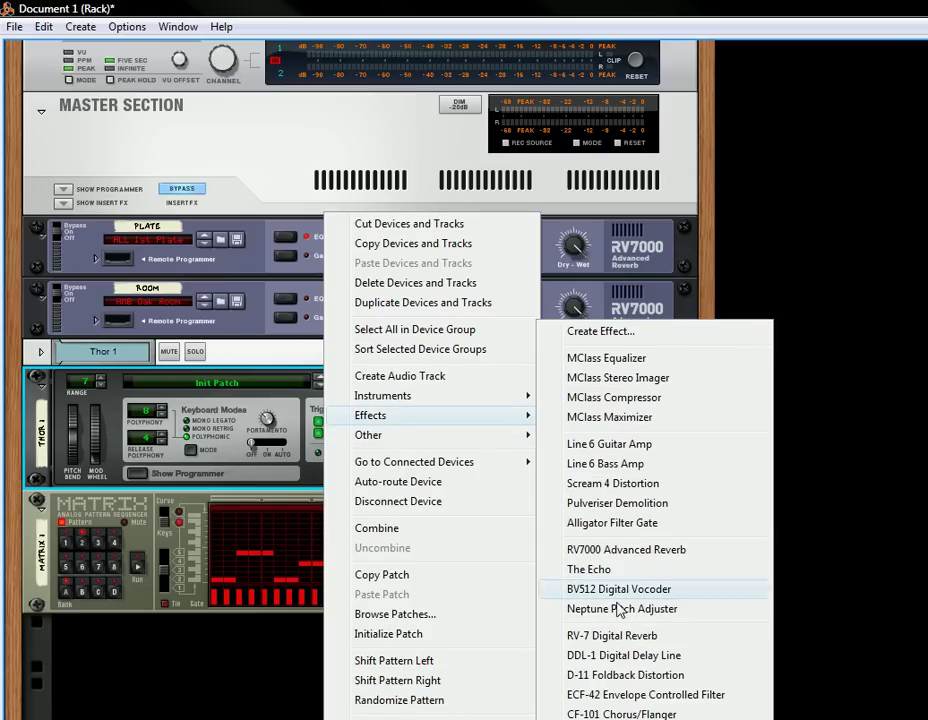
pyautogui.click(575, 527)
pyautogui.scroll(-2, 262, 436)
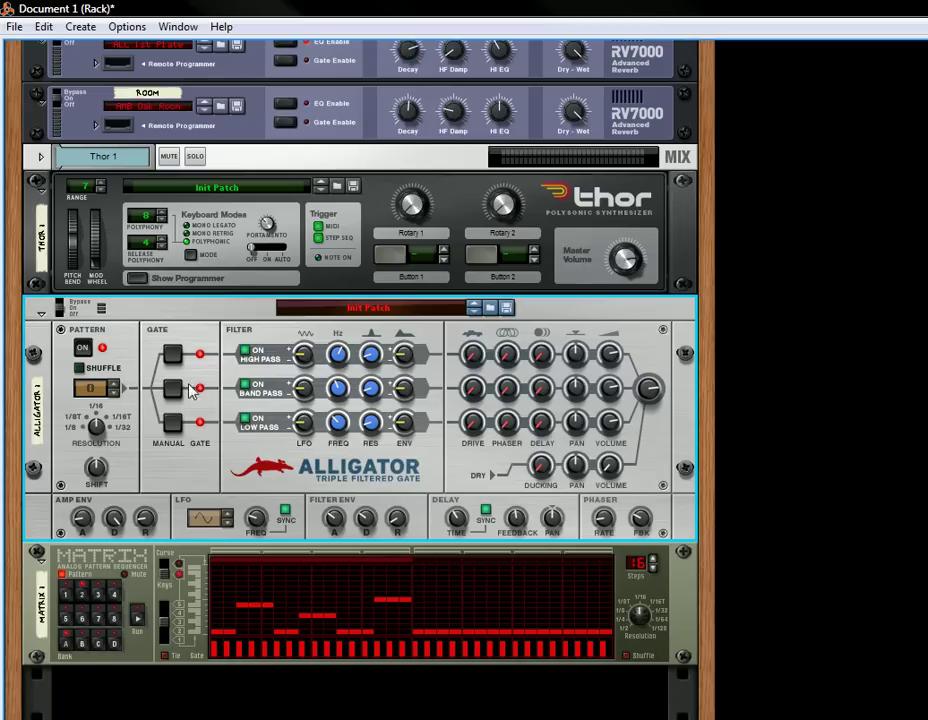
# Start Matrix playback and set the new Alligator's gate pattern to 60
pyautogui.click(140, 617)
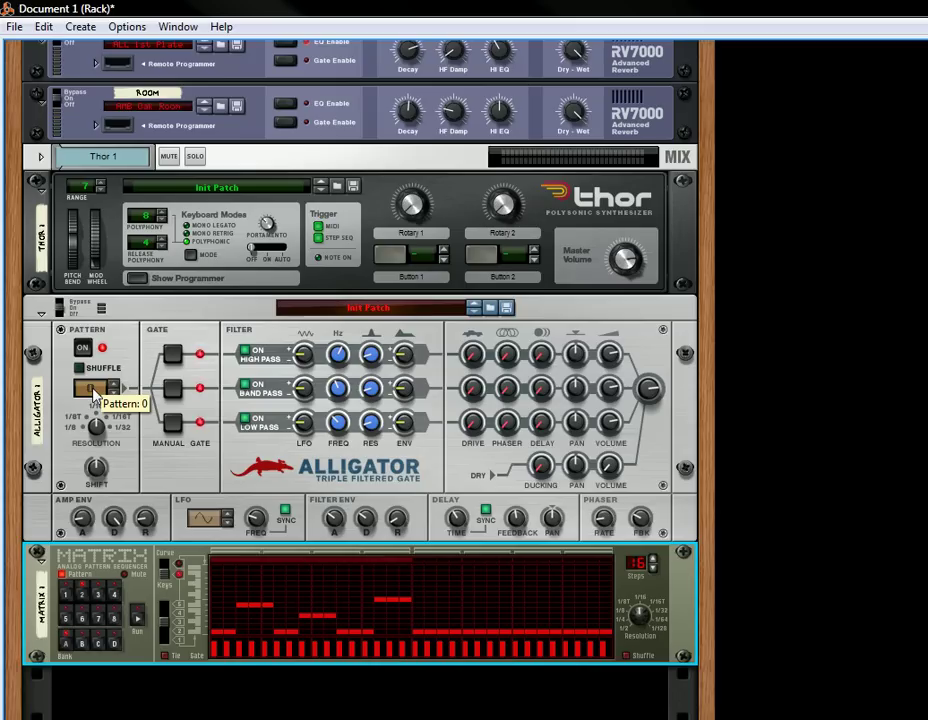
pyautogui.moveTo(96, 398); pyautogui.dragTo(137, 124)
pyautogui.moveTo(141, 66); pyautogui.dragTo(141, 66)
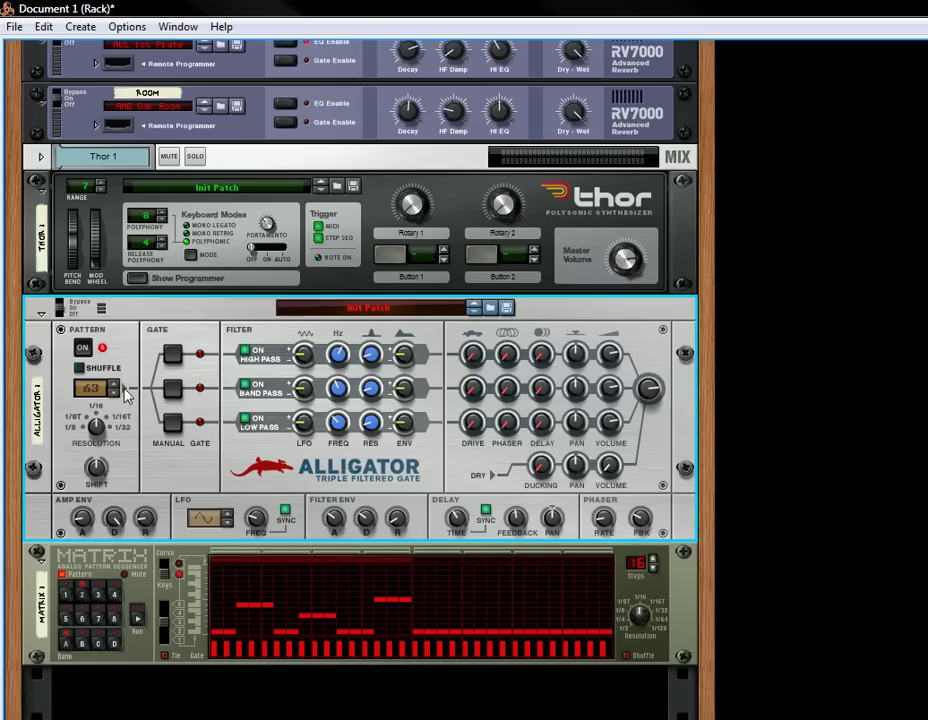
pyautogui.click(113, 393)
pyautogui.click(113, 393)
# On the rack rear, move the Matrix above the Alligator and patch Gate 3 CV out to Gate 2 in
pyautogui.press('Tab')
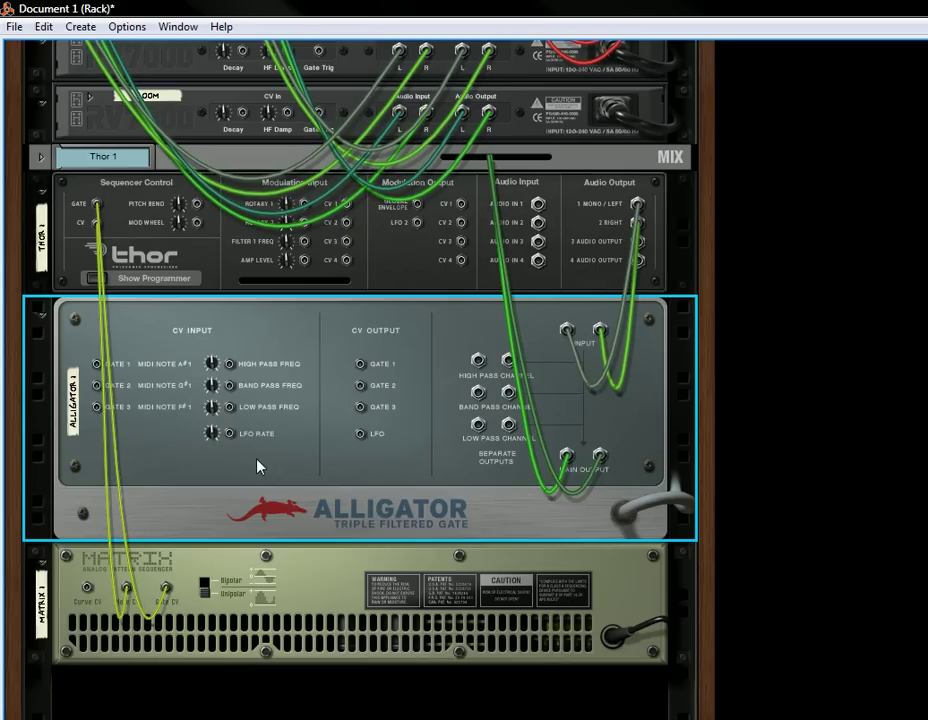
pyautogui.moveTo(47, 598); pyautogui.dragTo(76, 330)
pyautogui.scroll(-3, 135, 551)
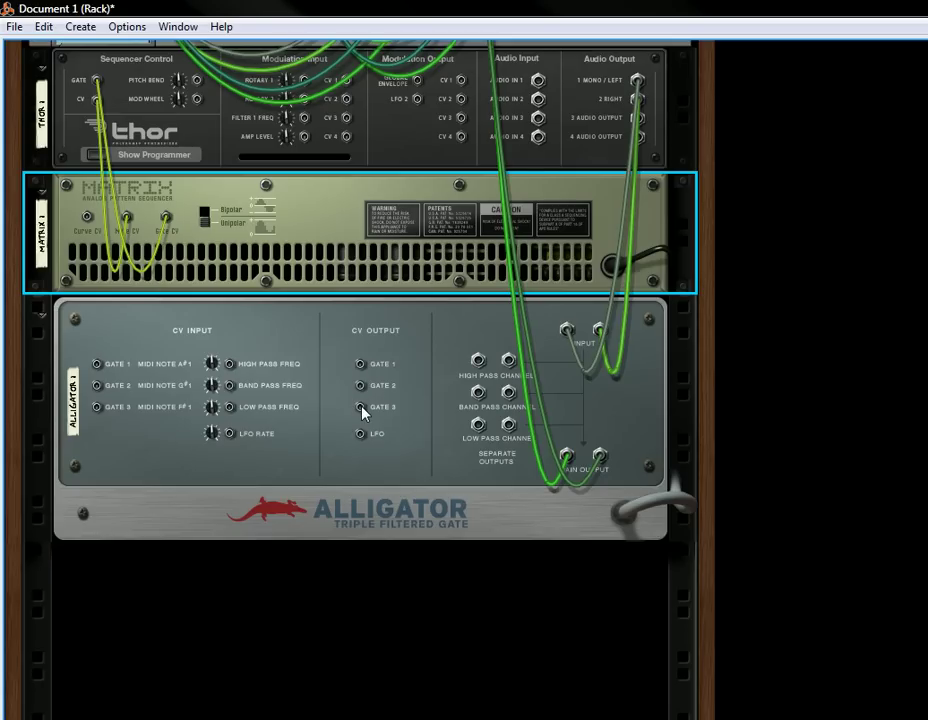
pyautogui.moveTo(364, 413); pyautogui.dragTo(95, 386)
pyautogui.press('Tab')
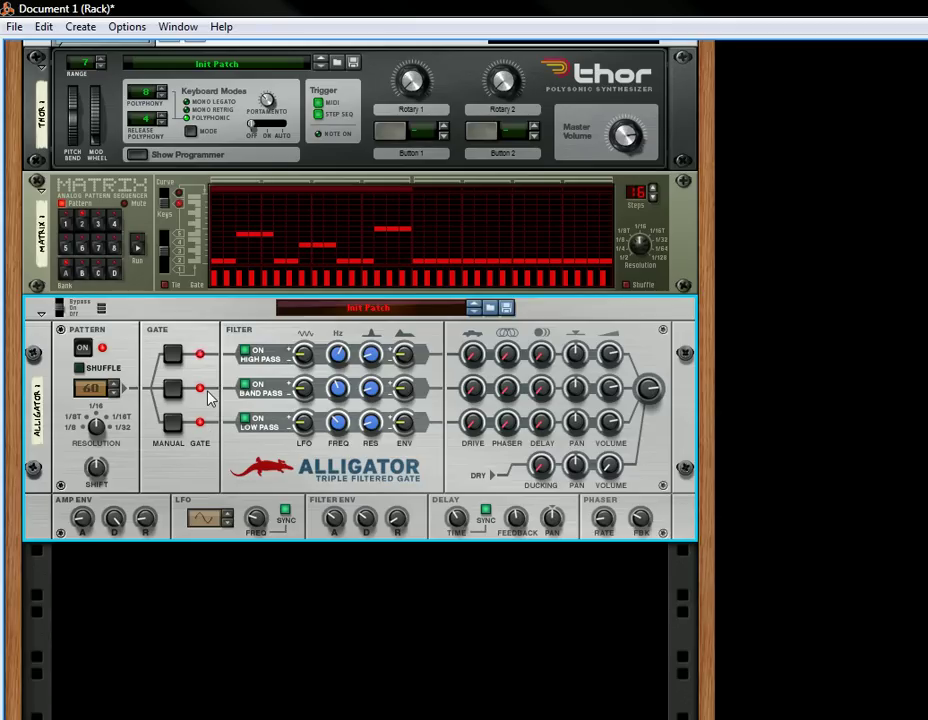
# Patch Gate 2 CV out to Gate 1 in and Gate 1 out to Gate 3 in
pyautogui.press('Tab')
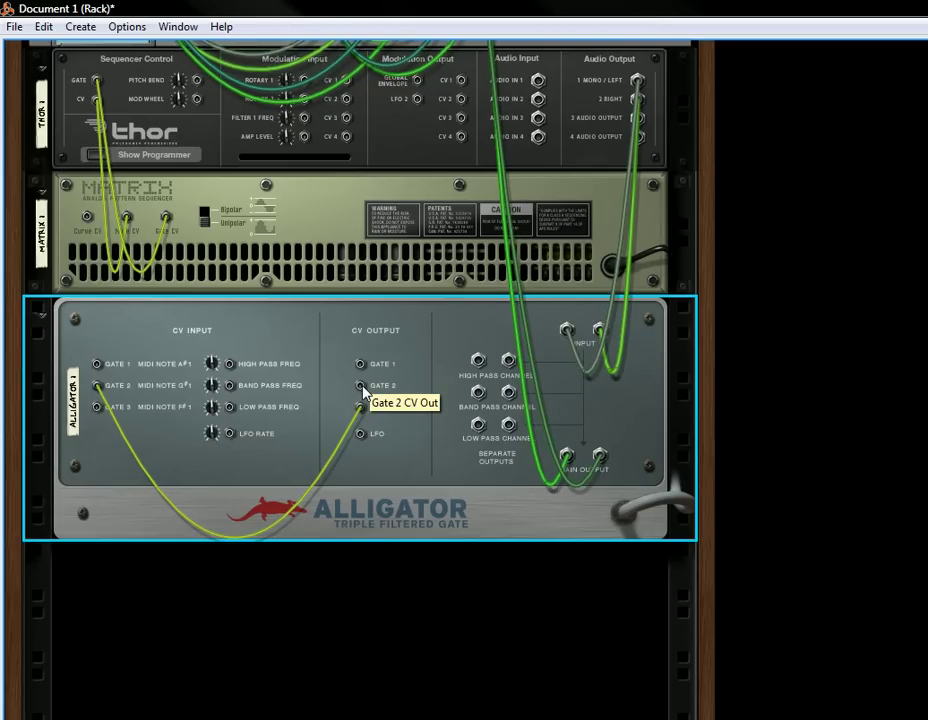
pyautogui.moveTo(363, 390); pyautogui.dragTo(96, 364)
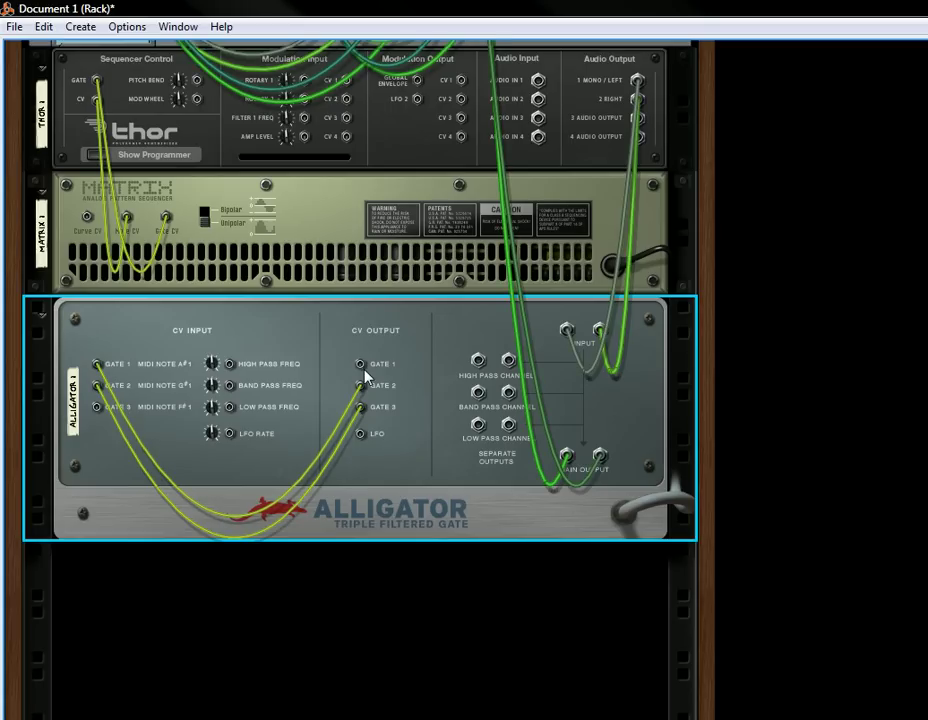
pyautogui.moveTo(361, 365); pyautogui.dragTo(97, 408)
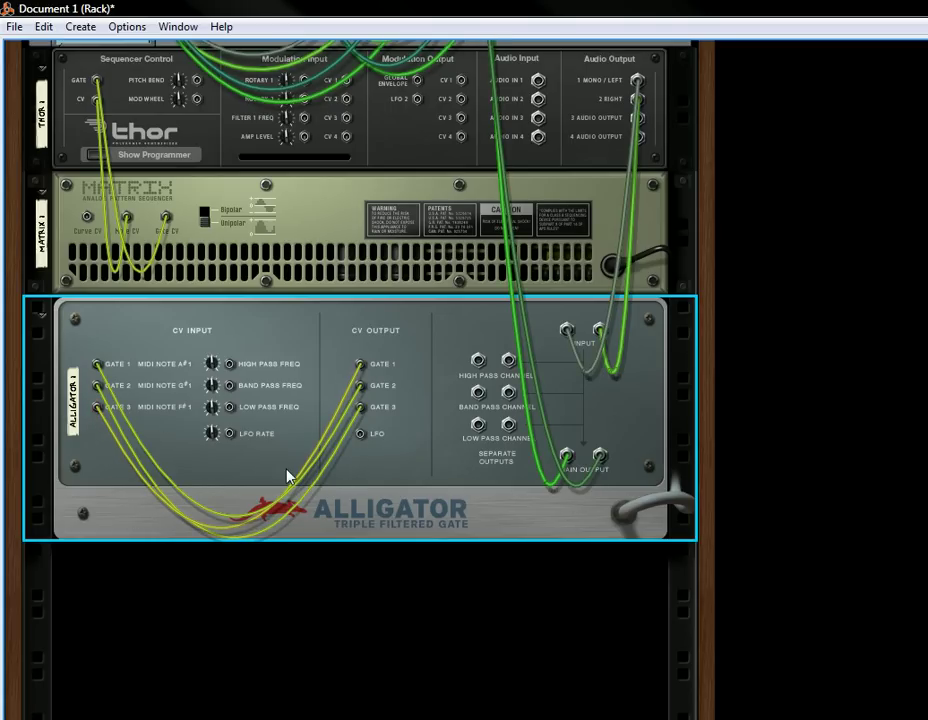
pyautogui.press('Tab')
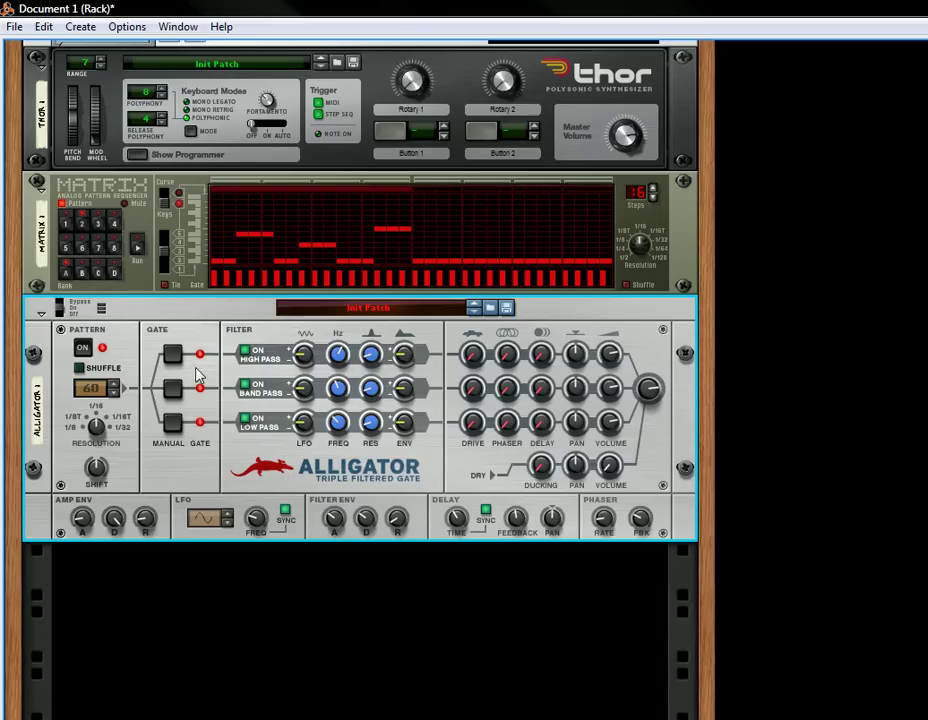
# Start the Matrix pattern, lower band and low pass volumes, and add band pass LFO
pyautogui.click(133, 250)
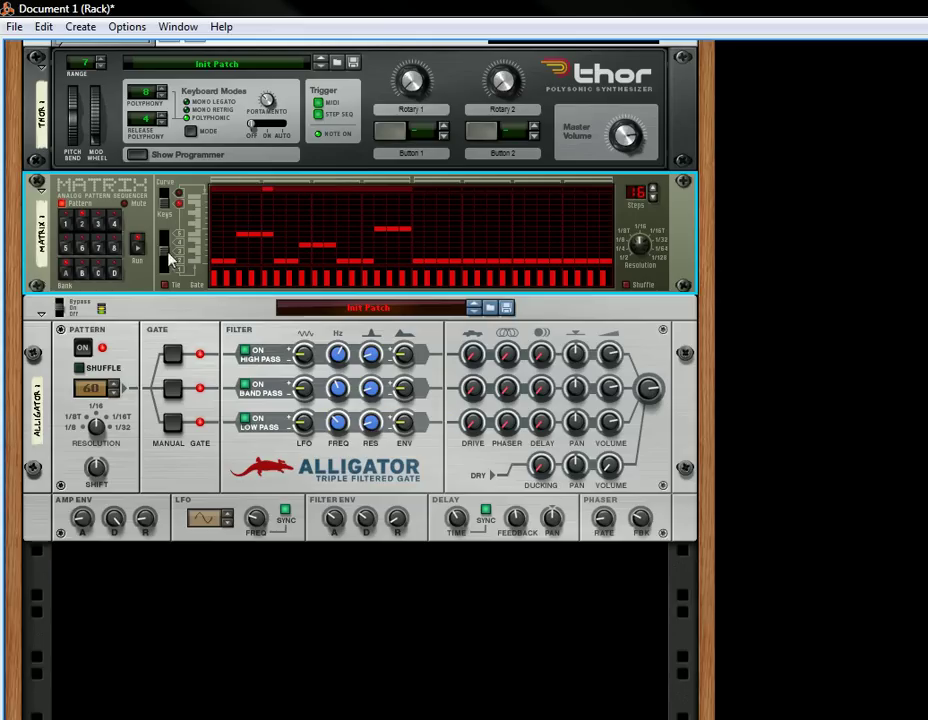
pyautogui.click(607, 353)
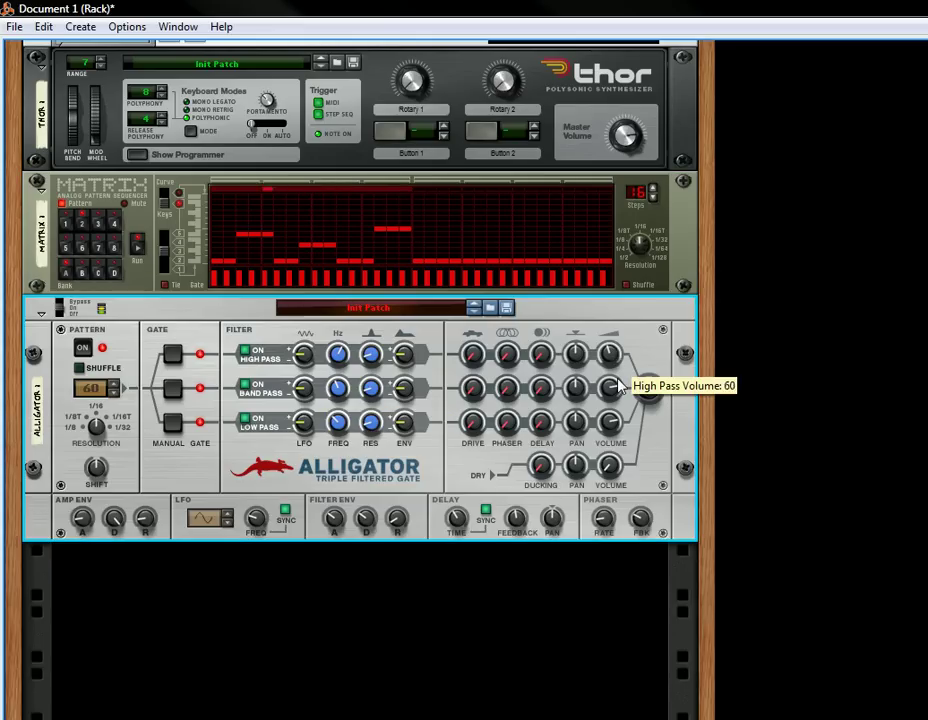
pyautogui.moveTo(611, 396); pyautogui.dragTo(653, 412)
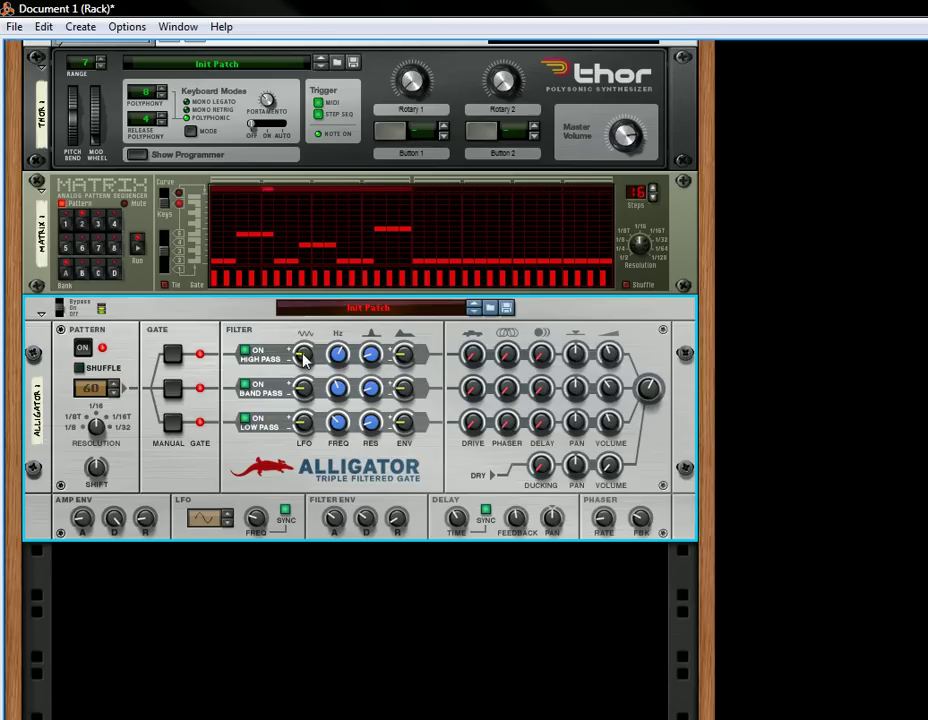
pyautogui.moveTo(302, 385); pyautogui.dragTo(303, 412)
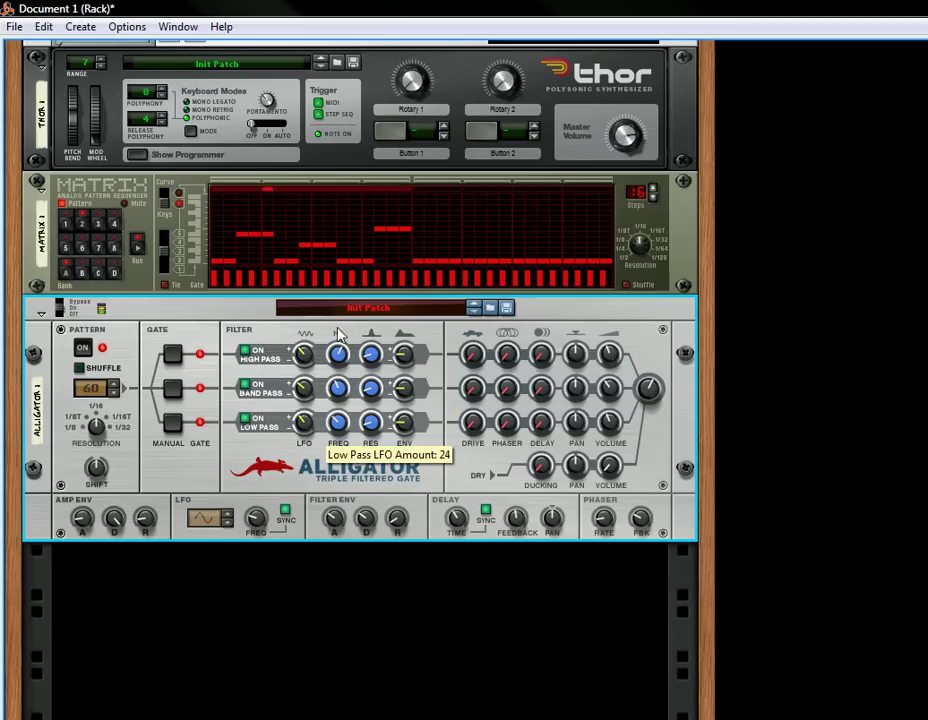
# Drop high pass frequency to about 309 Hz, raise resonances, and add high pass envelope amount
pyautogui.moveTo(338, 354); pyautogui.dragTo(380, 362)
pyautogui.moveTo(371, 422)
pyautogui.mouseDown()
pyautogui.moveTo(372, 440)
pyautogui.moveTo(373, 425)
pyautogui.mouseUp()
pyautogui.moveTo(371, 354); pyautogui.dragTo(376, 312)
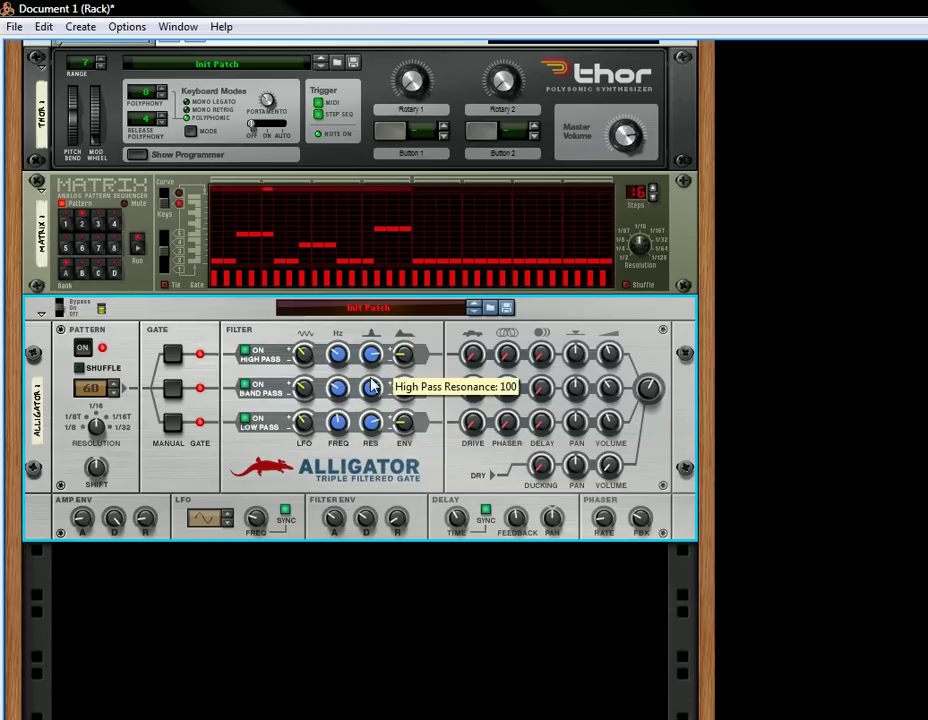
pyautogui.moveTo(371, 385); pyautogui.dragTo(424, 356)
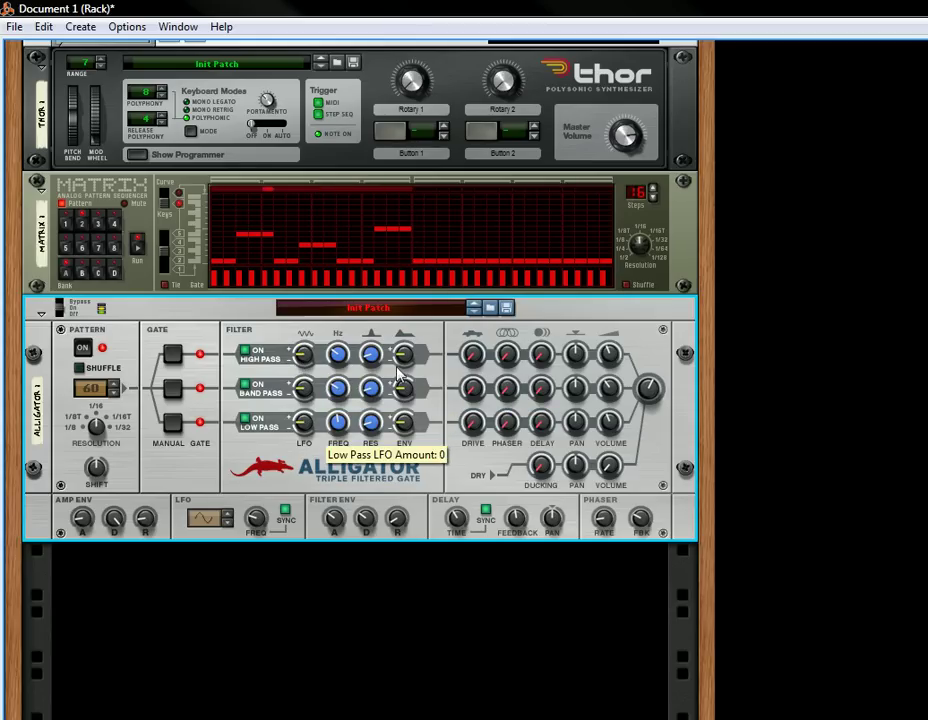
pyautogui.moveTo(404, 362); pyautogui.dragTo(421, 345)
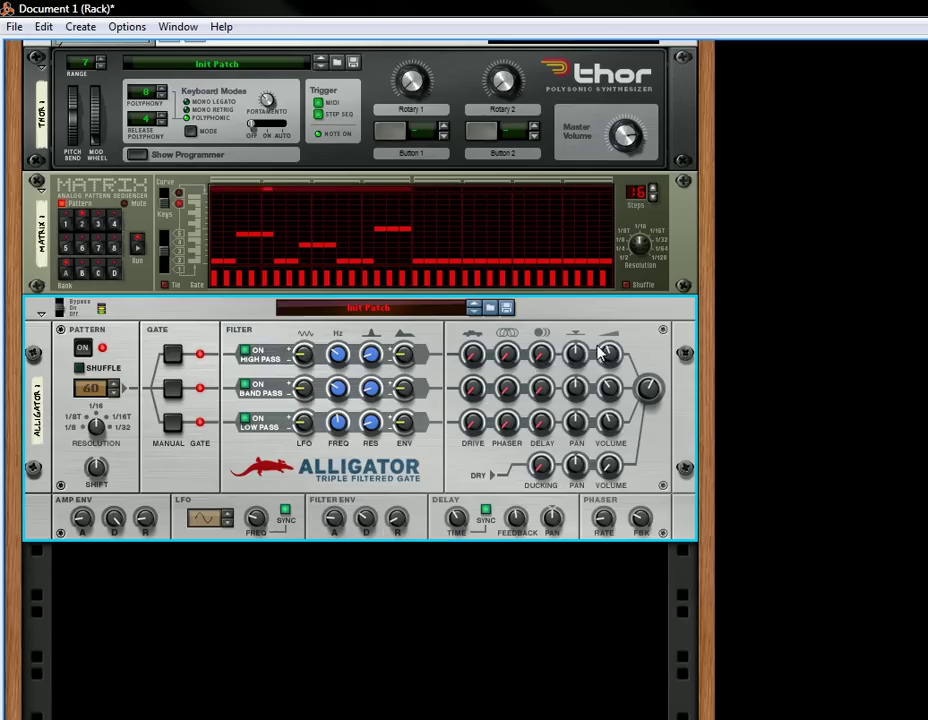
# Set the Alligator master volume to 44, amp envelope attack 73 and decay 89
pyautogui.moveTo(660, 400); pyautogui.dragTo(660, 412)
pyautogui.moveTo(82, 527); pyautogui.dragTo(147, 476)
pyautogui.moveTo(118, 530)
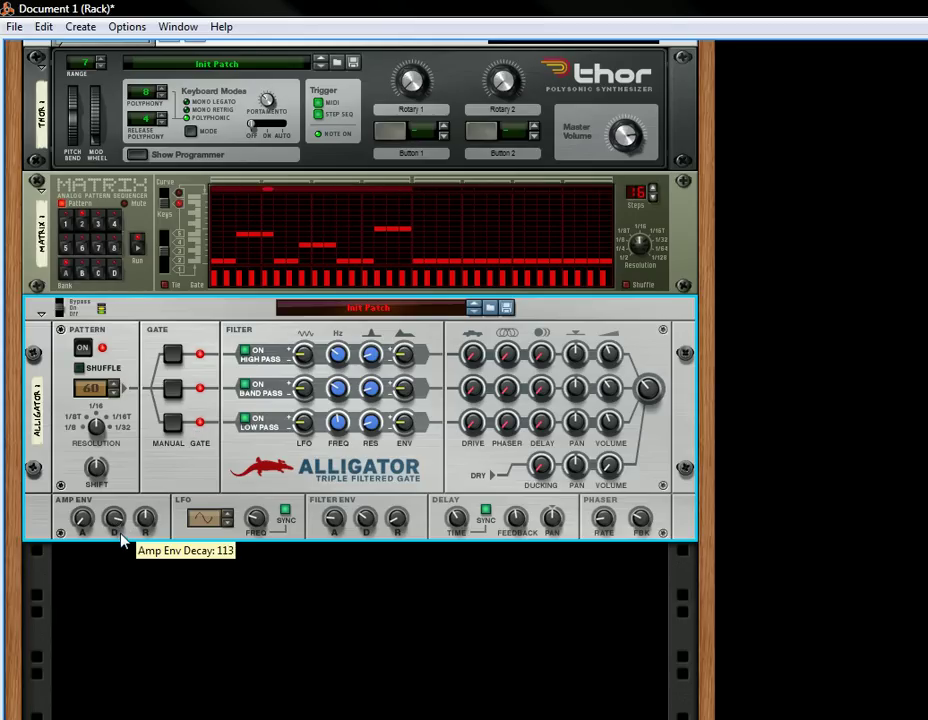
pyautogui.moveTo(120, 538); pyautogui.dragTo(128, 551)
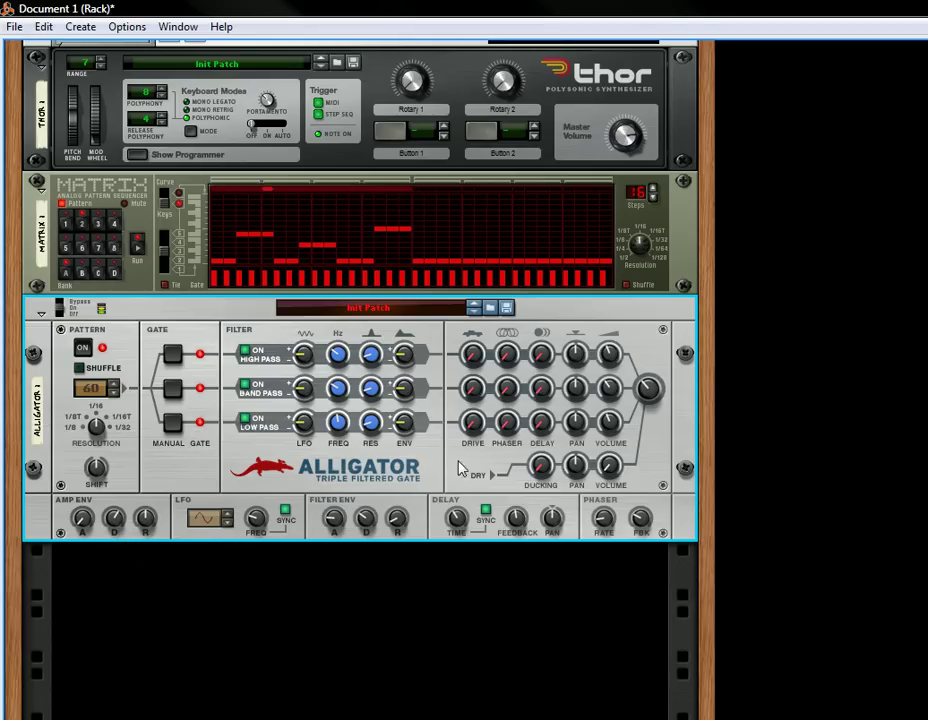
pyautogui.moveTo(113, 530); pyautogui.dragTo(137, 489)
pyautogui.moveTo(117, 530)
pyautogui.mouseDown()
pyautogui.moveTo(126, 570)
pyautogui.moveTo(130, 516)
pyautogui.mouseUp()
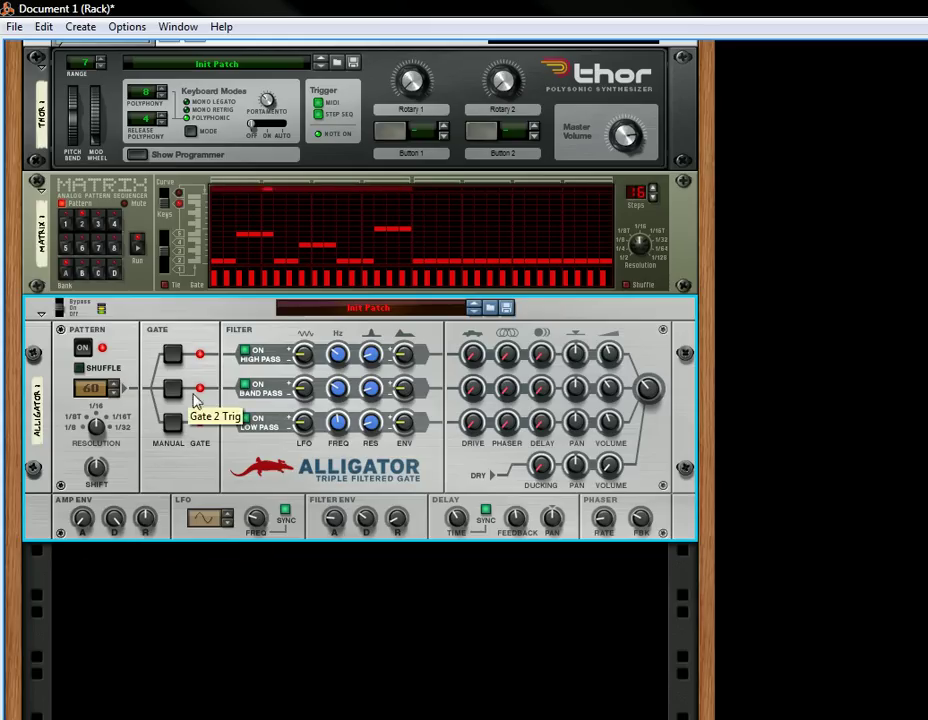
# Replace the gate loop cables: Gate 3 out to Gate 2 in, Gate 1 out to Gate 3 in
pyautogui.press('Tab')
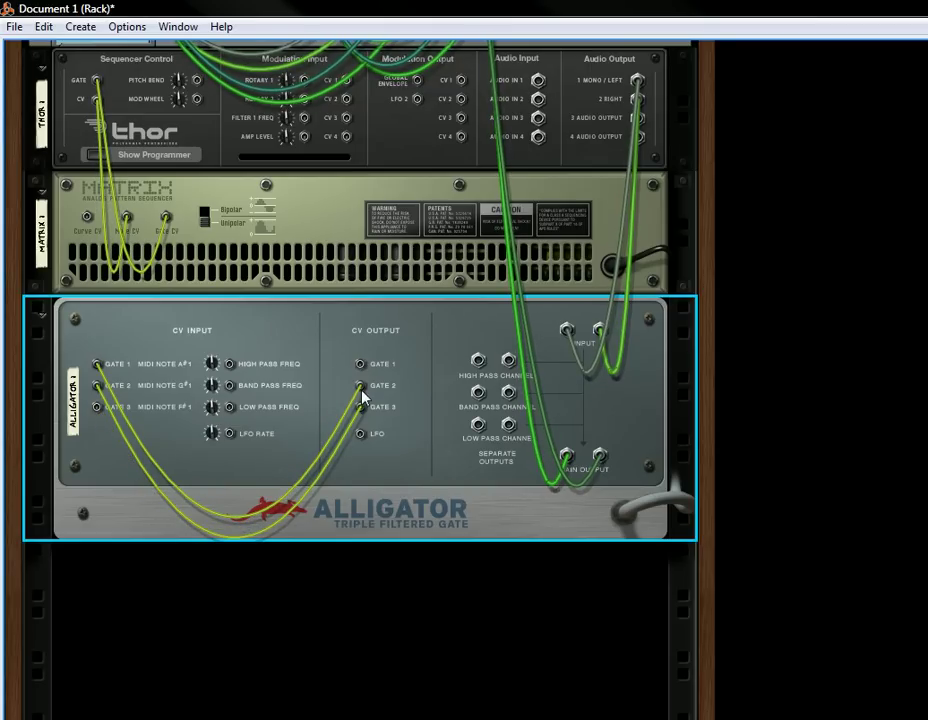
pyautogui.moveTo(362, 386); pyautogui.dragTo(368, 418)
pyautogui.moveTo(362, 386); pyautogui.dragTo(358, 430)
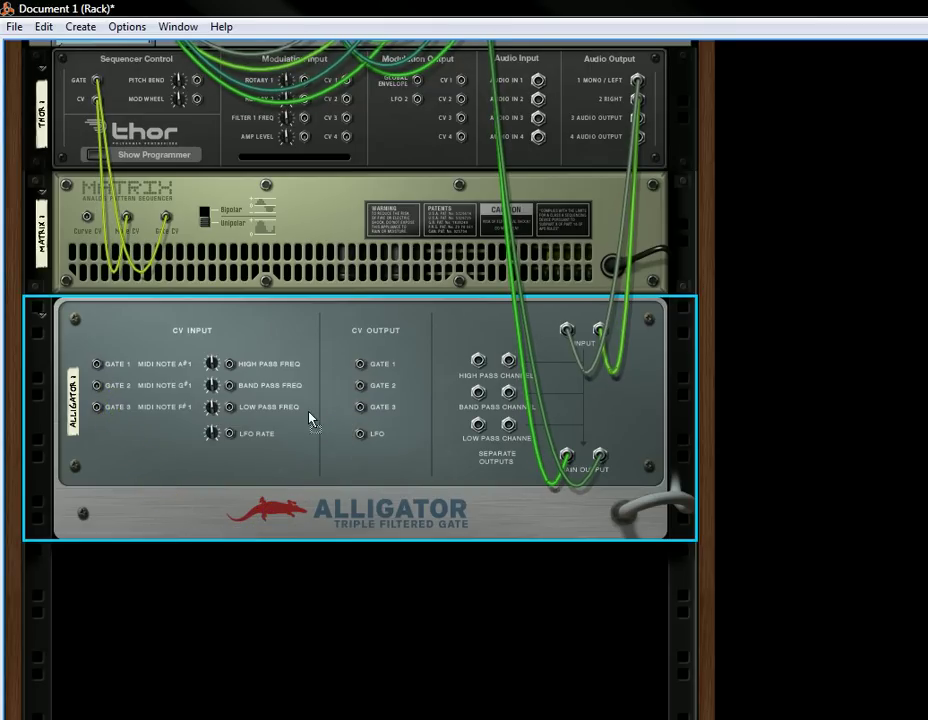
pyautogui.moveTo(97, 385)
pyautogui.mouseDown()
pyautogui.moveTo(230, 430)
pyautogui.moveTo(263, 376)
pyautogui.moveTo(360, 407)
pyautogui.moveTo(284, 434)
pyautogui.moveTo(91, 459)
pyautogui.moveTo(96, 364)
pyautogui.mouseUp()
pyautogui.moveTo(361, 365); pyautogui.dragTo(97, 407)
pyautogui.press('Tab')
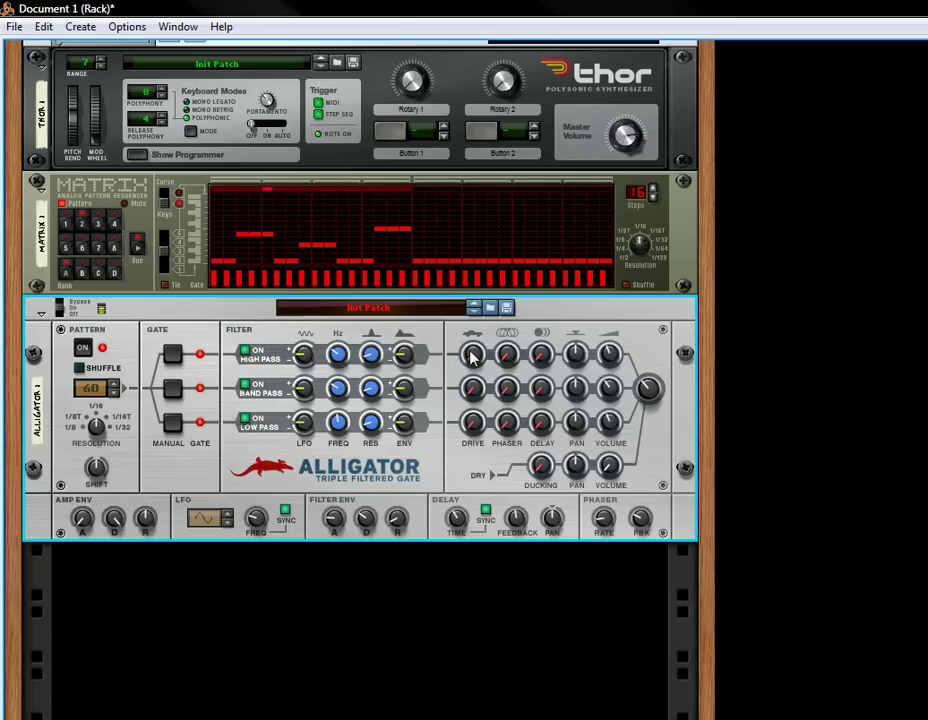
# Add band pass drive to 51, add low pass delay, and pan high pass to -18
pyautogui.moveTo(474, 387); pyautogui.dragTo(540, 340)
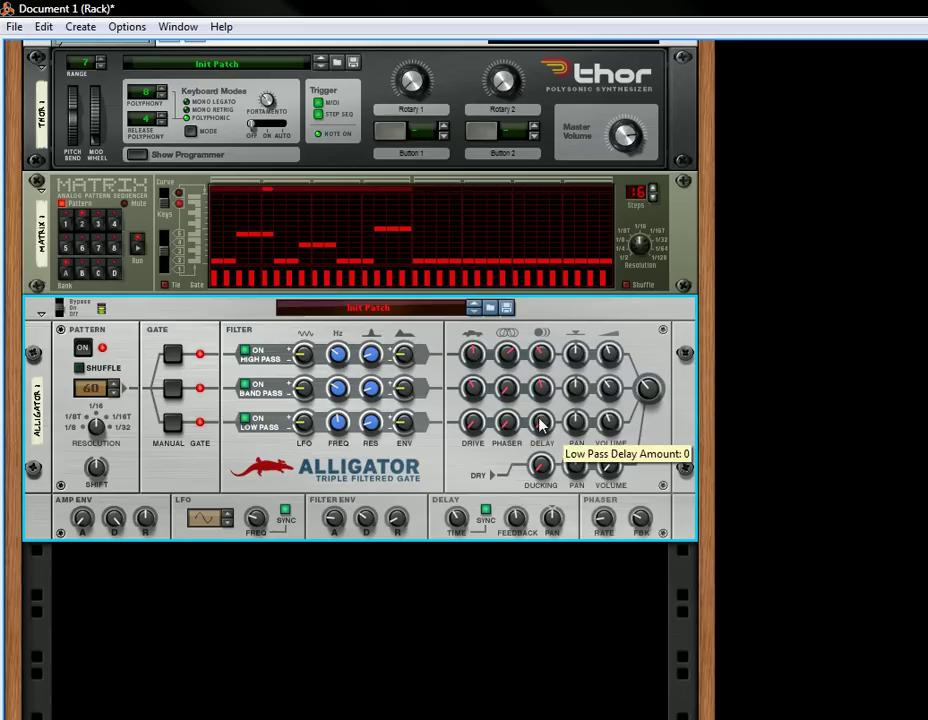
pyautogui.moveTo(541, 428); pyautogui.dragTo(578, 434)
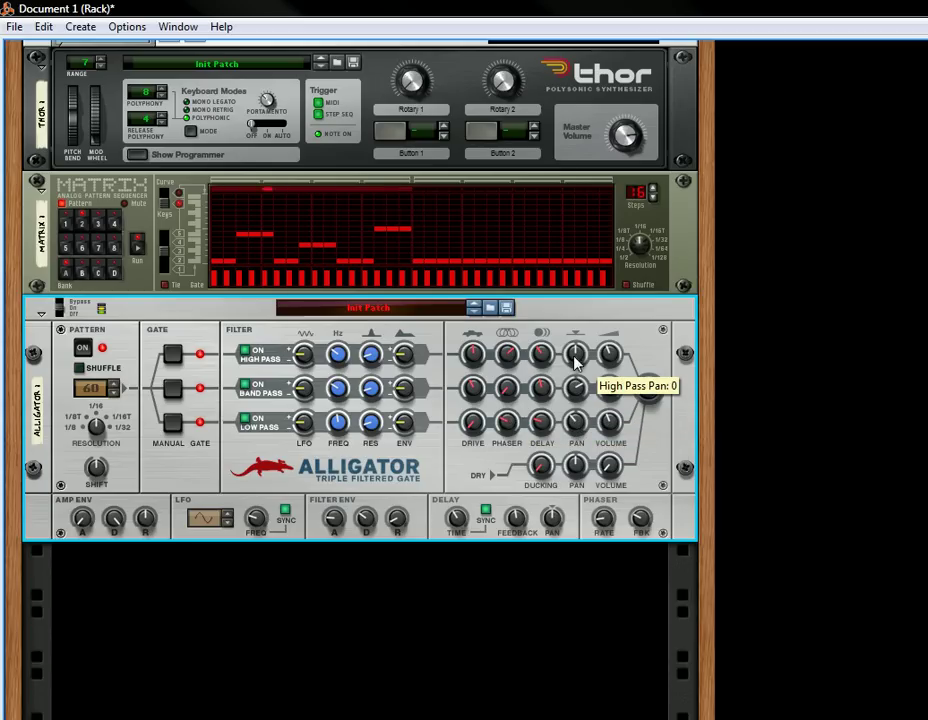
pyautogui.moveTo(575, 362)
pyautogui.mouseDown()
pyautogui.moveTo(577, 378)
pyautogui.moveTo(582, 352)
pyautogui.mouseUp()
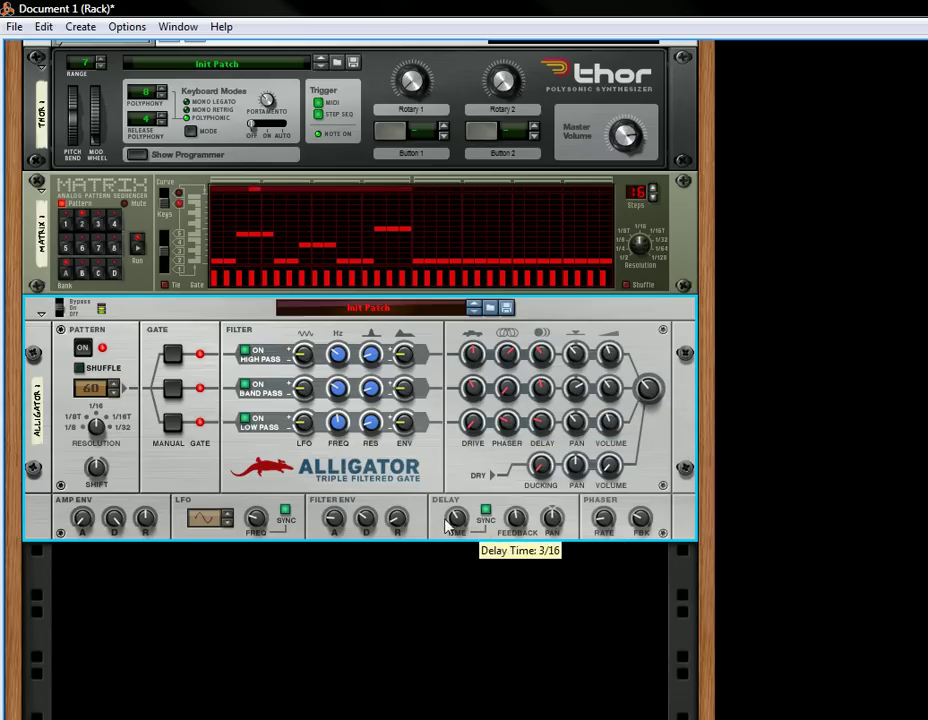
# Set delay time to 4/8T, phaser rate to 54, and low pass volume to 58
pyautogui.moveTo(465, 534); pyautogui.dragTo(466, 532)
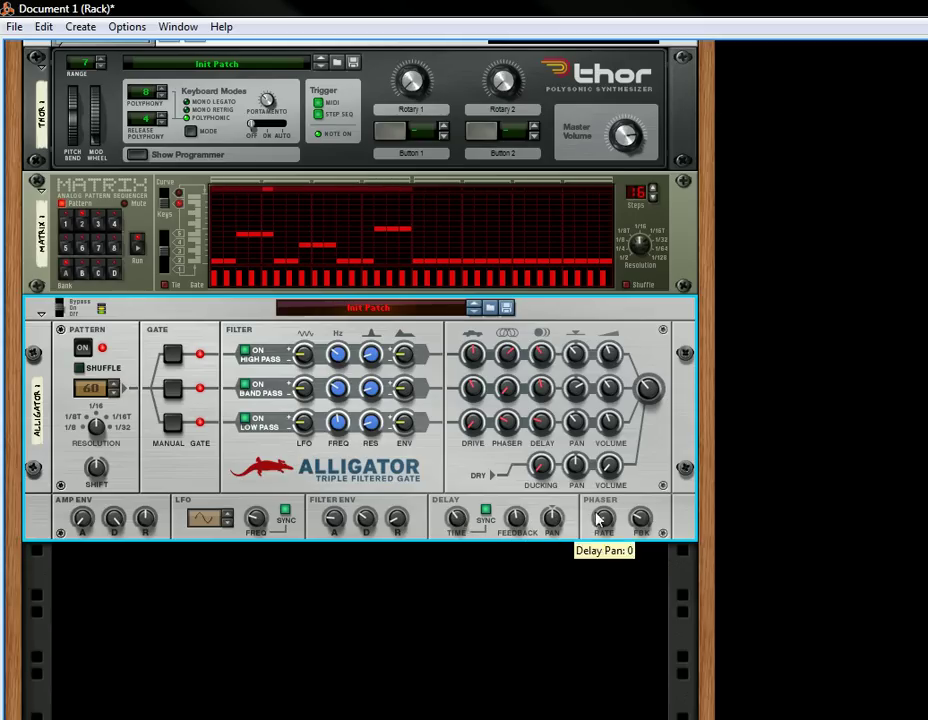
pyautogui.moveTo(601, 532); pyautogui.dragTo(648, 503)
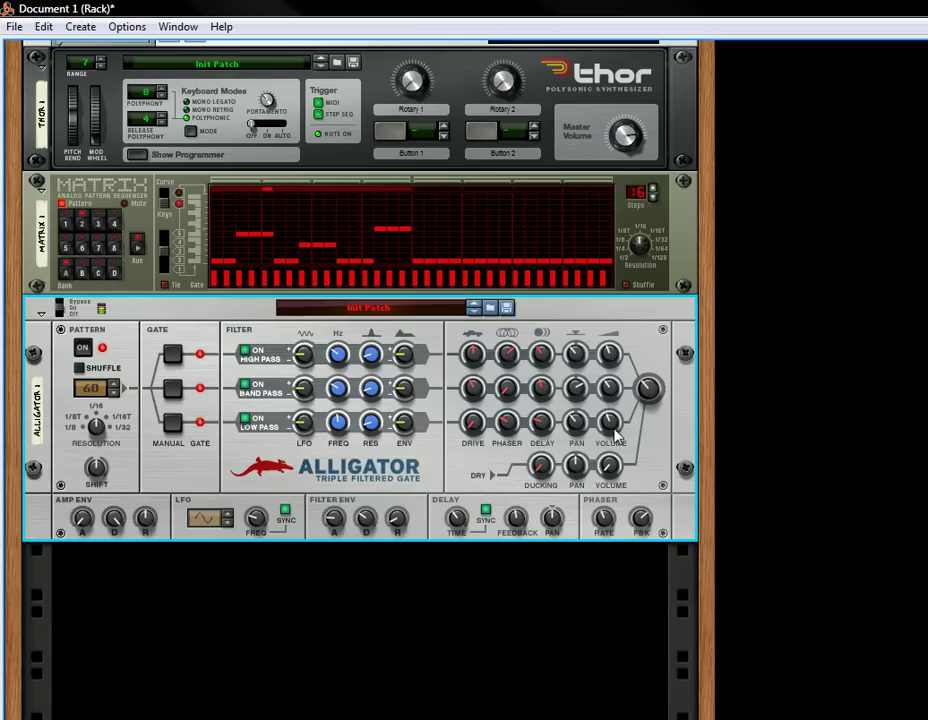
pyautogui.moveTo(610, 428)
pyautogui.mouseDown()
pyautogui.moveTo(632, 408)
pyautogui.moveTo(627, 433)
pyautogui.mouseUp()
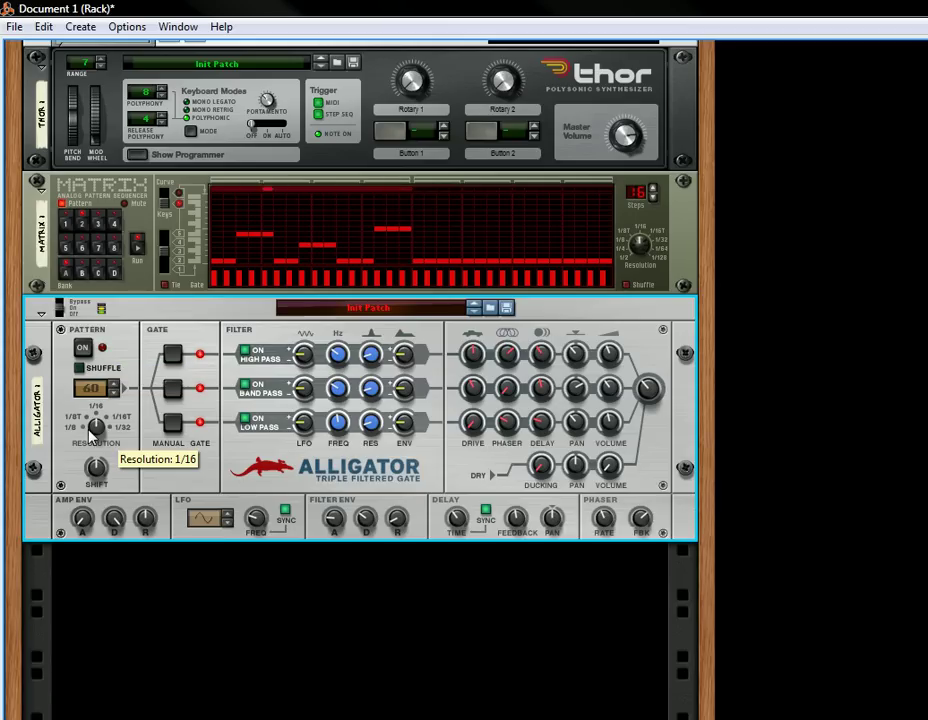
# Enable the Alligator's Shuffle, start Matrix playback, and scroll through the rack devices
pyautogui.click(80, 368)
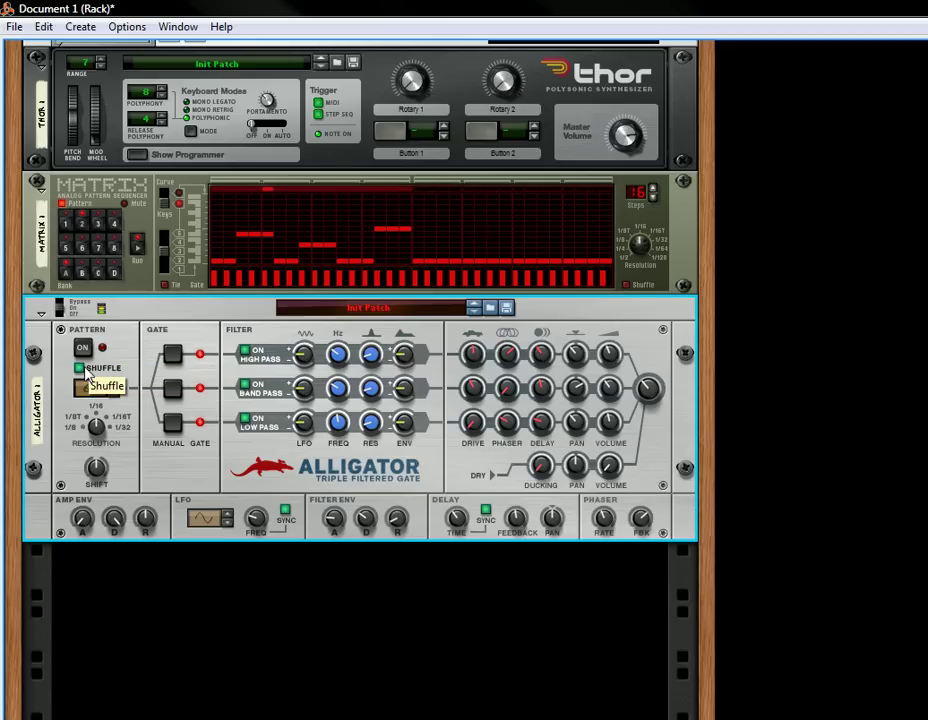
pyautogui.click(138, 246)
pyautogui.scroll(3, 370, 440)
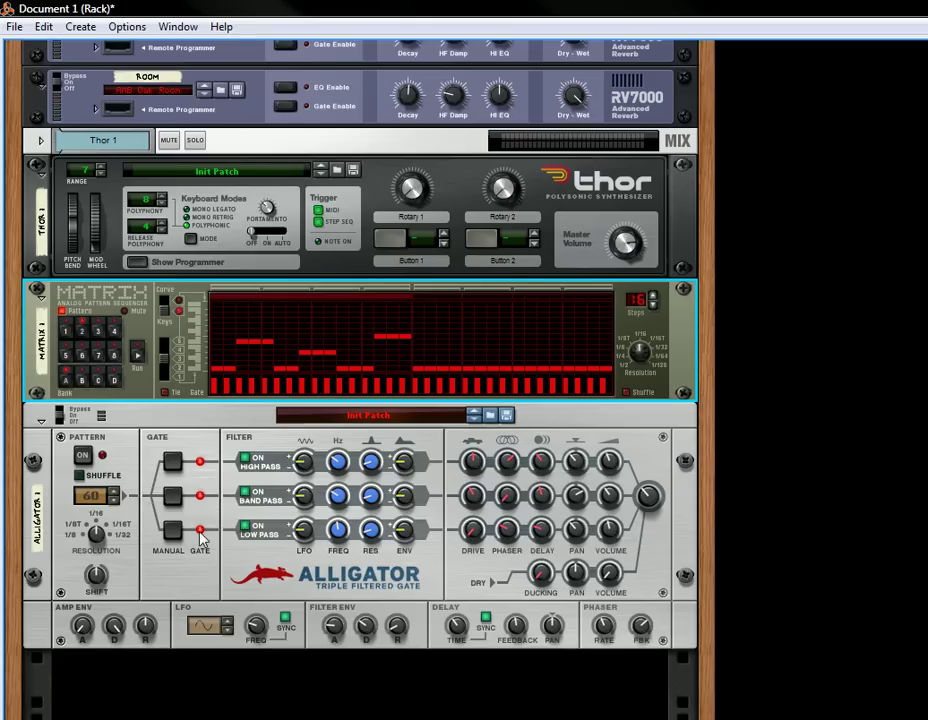
pyautogui.scroll(5, 215, 540)
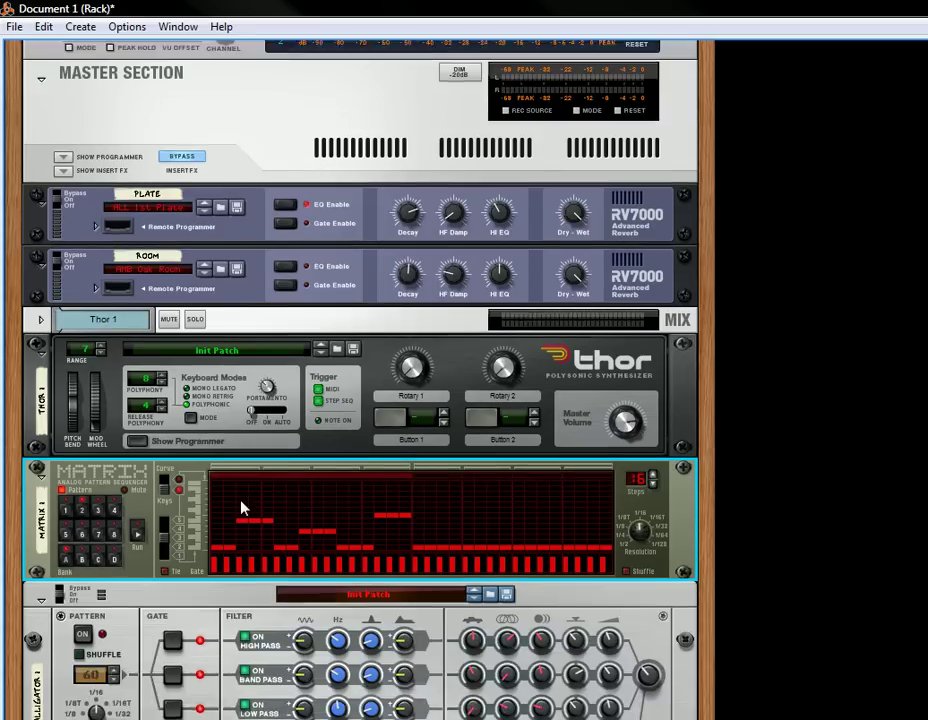
pyautogui.scroll(-7, 241, 508)
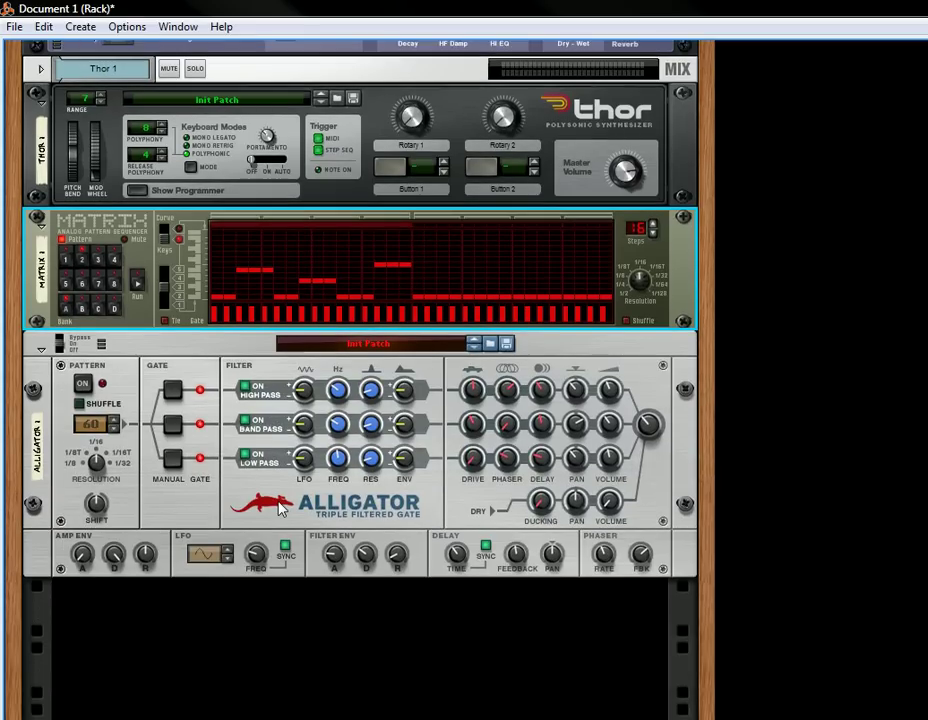